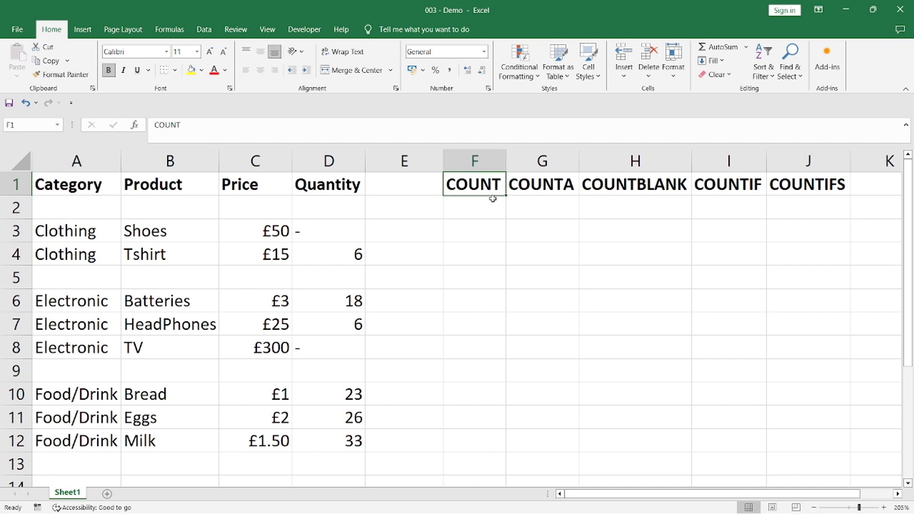
Step: Review the five count function headings in F1 to J1, the product table and its Quantity column
{"action": "left_click", "coordinate": [556, 189]}
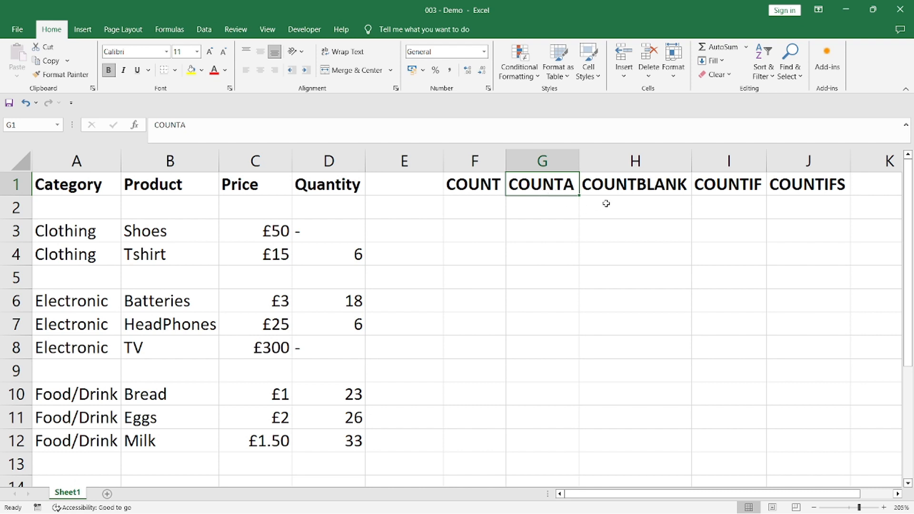
{"action": "left_click", "coordinate": [634, 193]}
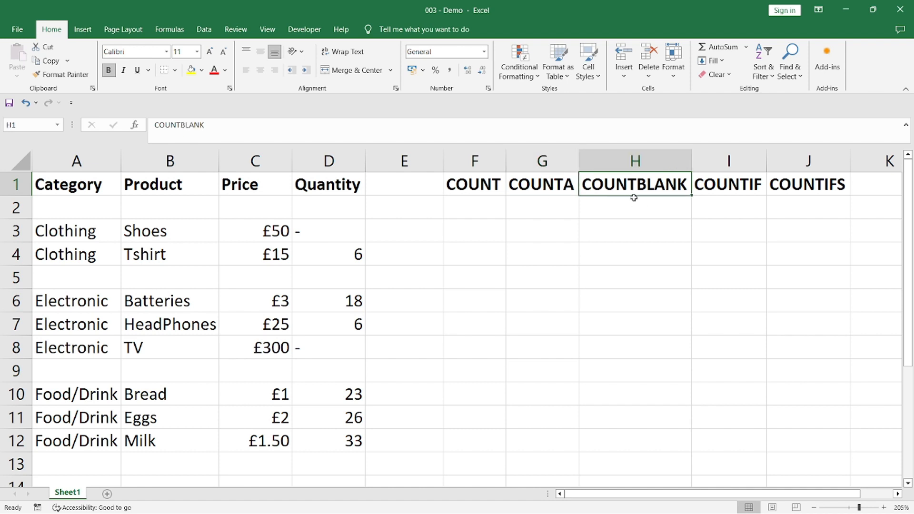
{"action": "left_click", "coordinate": [733, 187]}
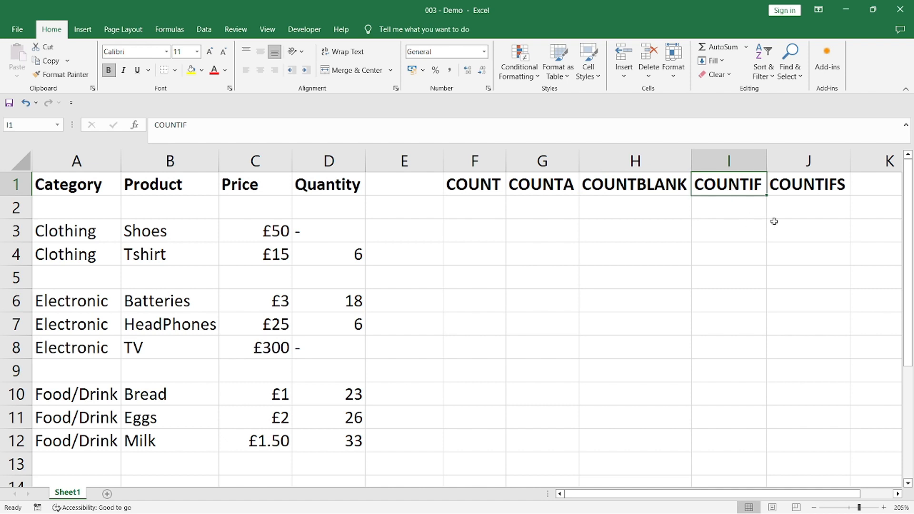
{"action": "left_click", "coordinate": [817, 192]}
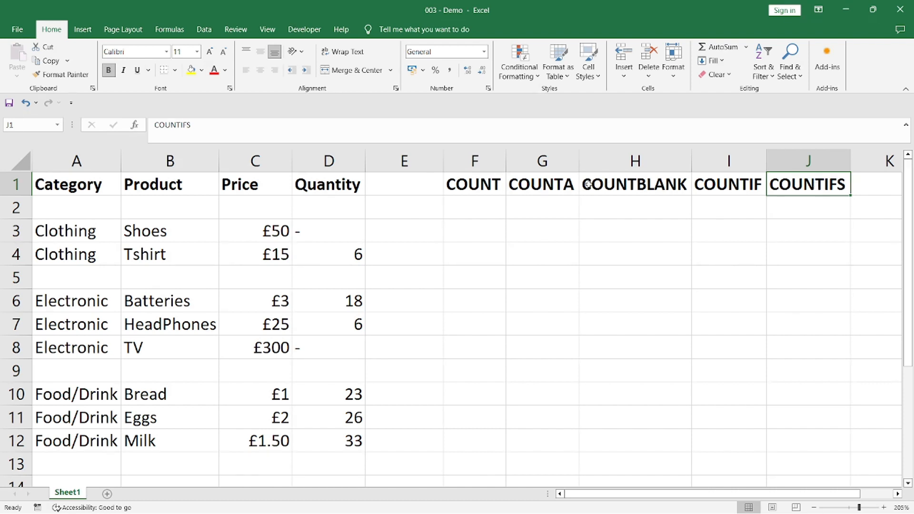
{"action": "left_click", "coordinate": [481, 185]}
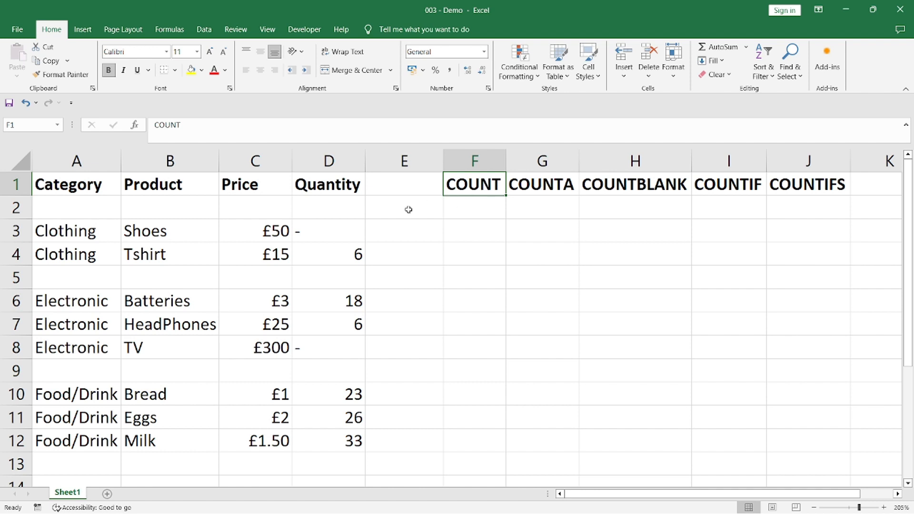
{"action": "left_click_drag", "start_coordinate": [341, 384], "coordinate": [52, 184]}
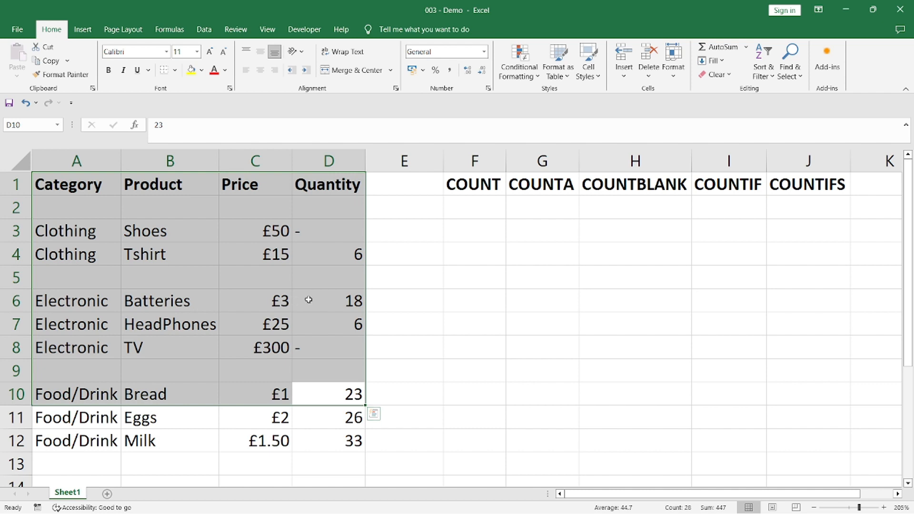
{"action": "left_click", "coordinate": [314, 163]}
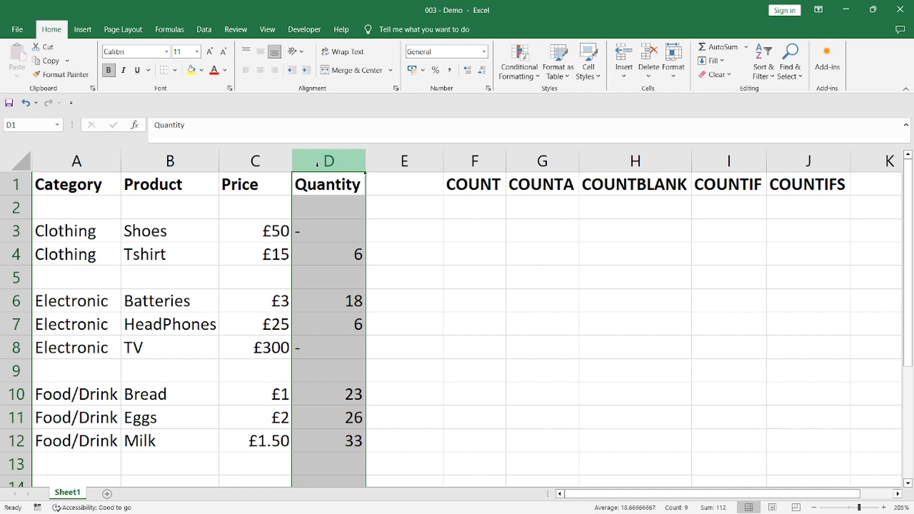
Step: Enter the formula =COUNT(D2:D12) in F2 to count the numeric cells in the Quantity column
{"action": "left_click", "coordinate": [459, 200]}
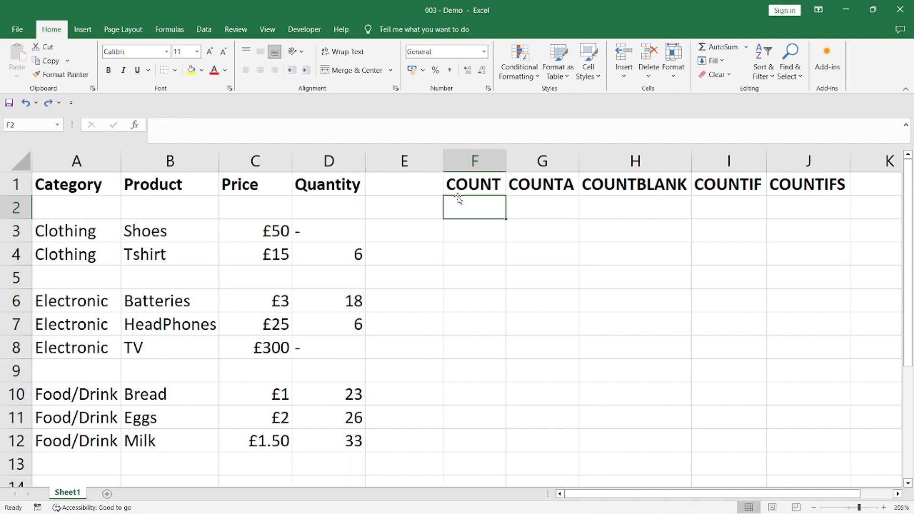
{"action": "type", "text": "=count("}
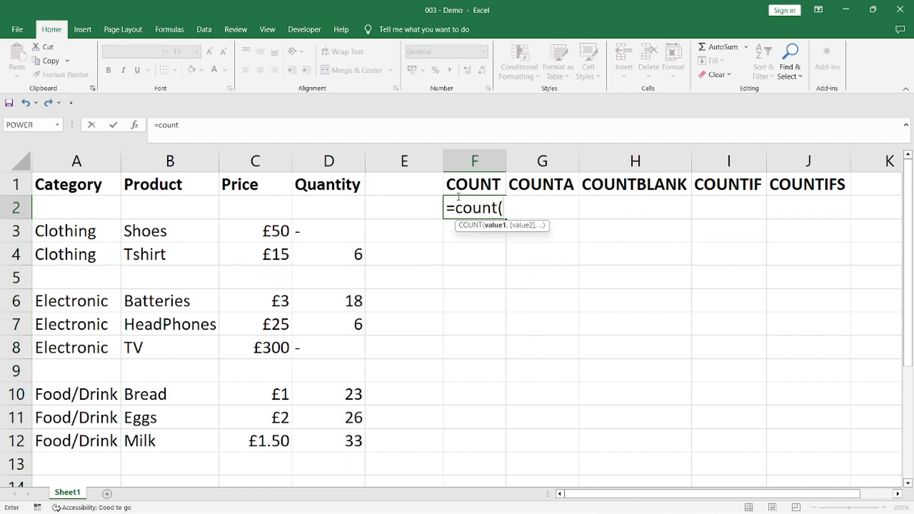
{"action": "type", "text": "D2:"}
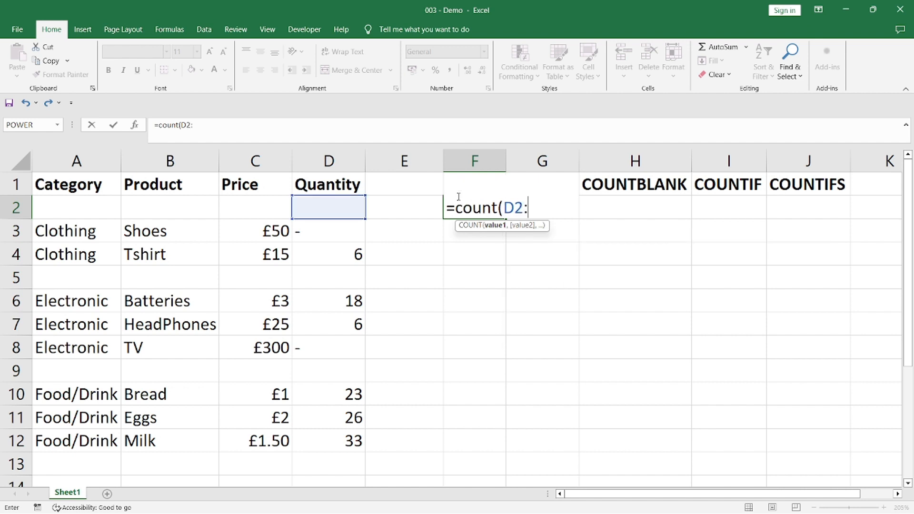
{"action": "type", "text": "D12)"}
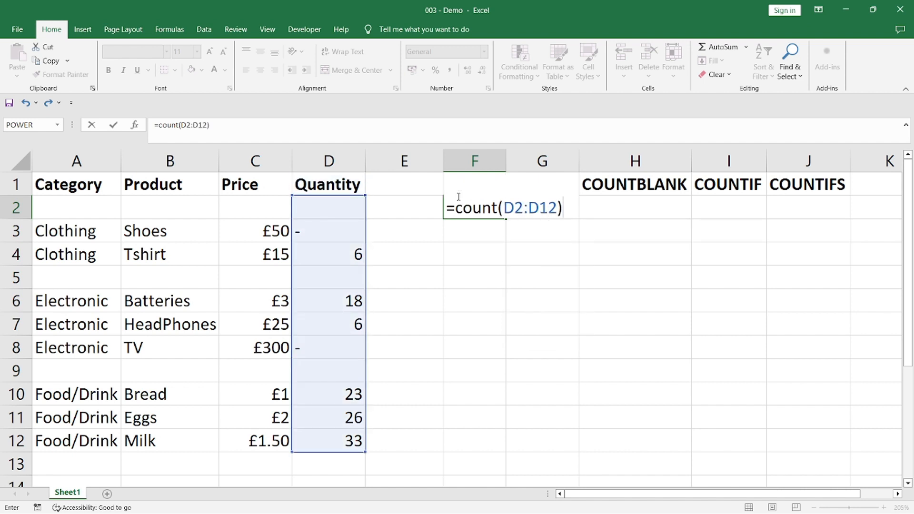
{"action": "key", "text": "Return"}
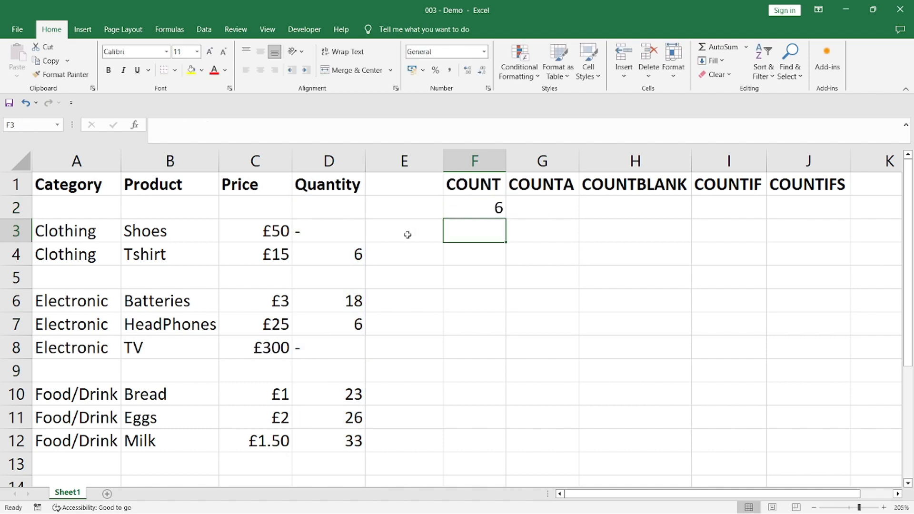
Step: Compare the numeric Quantity cells D4, D6, D7 and D10 to D12 with the dash cells D3 and D8 by selecting each group
{"action": "left_click", "coordinate": [339, 255]}
{"action": "left_click", "coordinate": [341, 303], "text": "ctrl"}
{"action": "left_click", "coordinate": [346, 325], "text": "ctrl"}
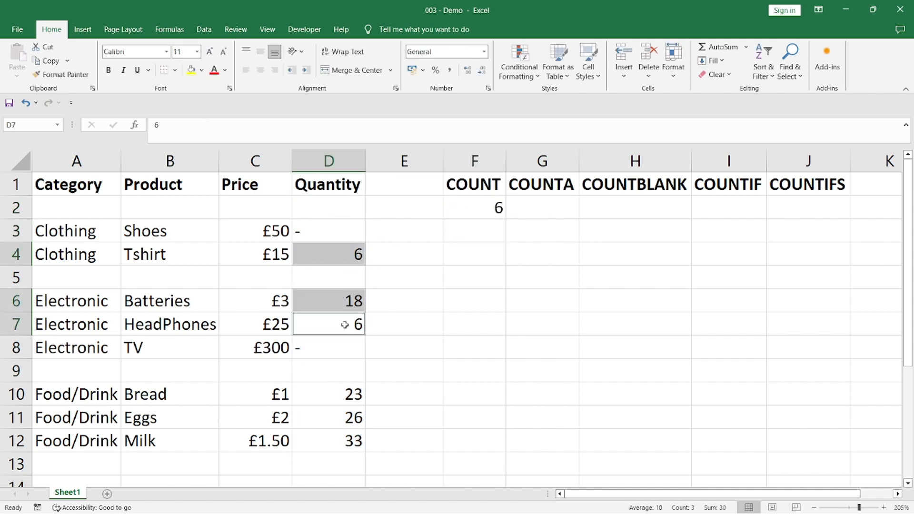
{"action": "left_click", "coordinate": [354, 403], "text": "ctrl"}
{"action": "left_click", "coordinate": [351, 419], "text": "ctrl"}
{"action": "left_click", "coordinate": [346, 441], "text": "ctrl"}
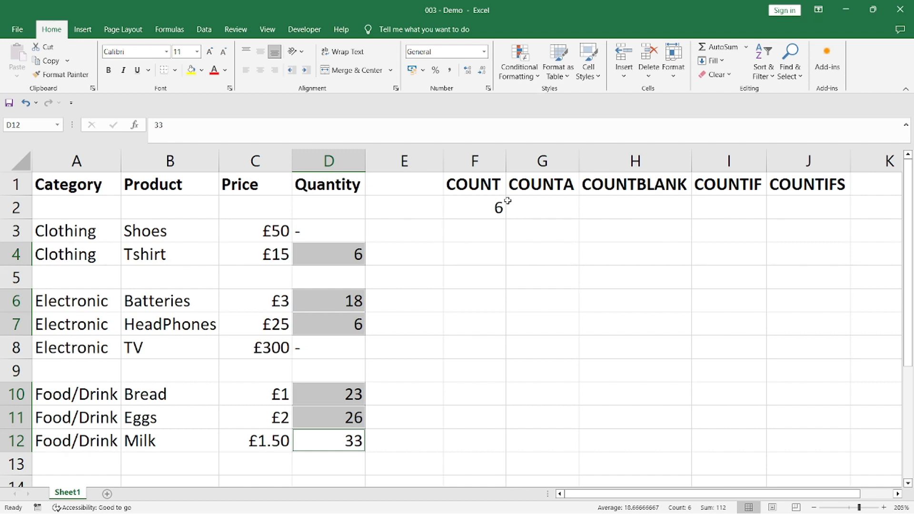
{"action": "left_click", "coordinate": [530, 193]}
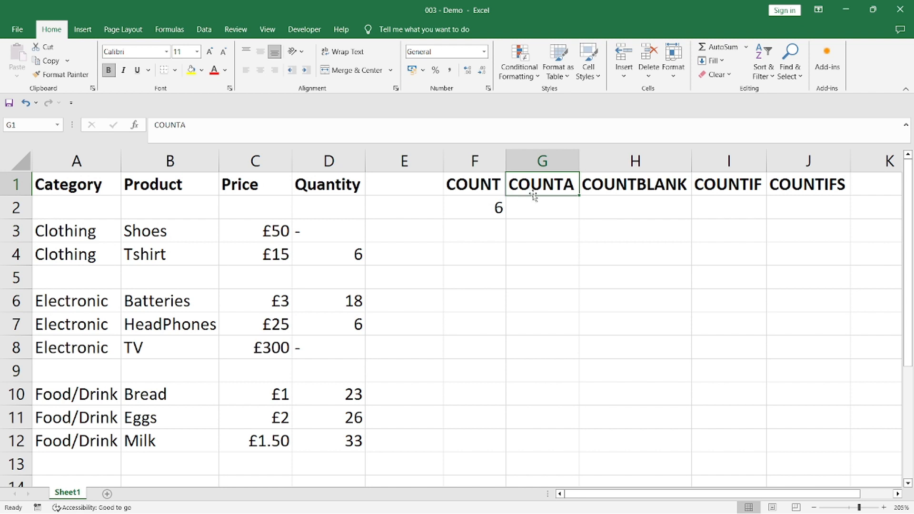
{"action": "left_click", "coordinate": [325, 232]}
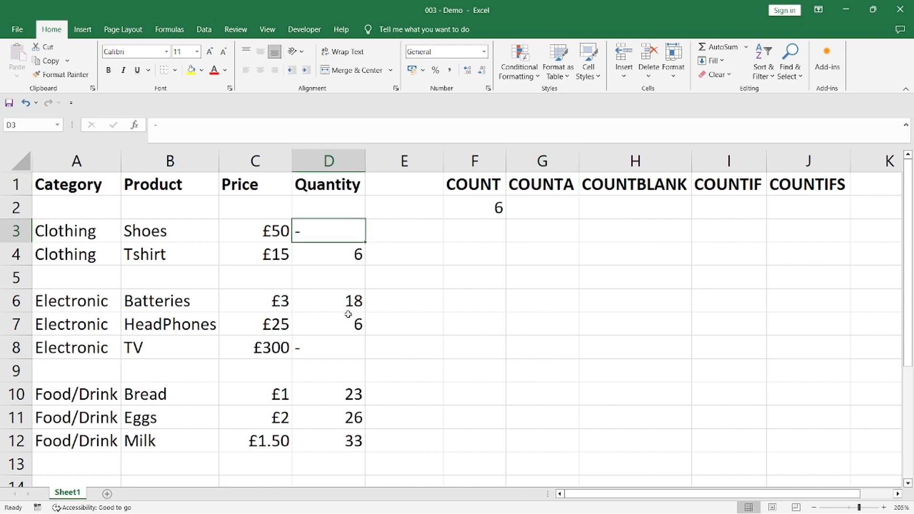
{"action": "left_click", "coordinate": [324, 349], "text": "ctrl"}
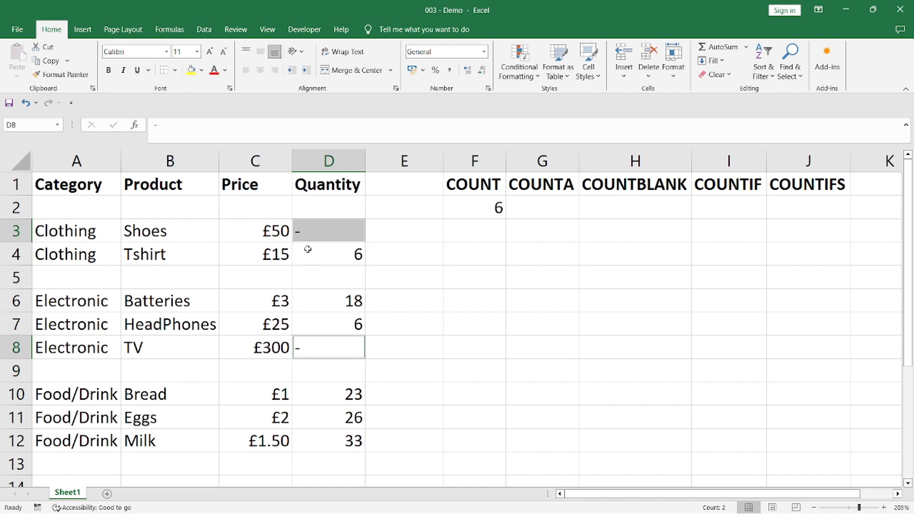
Step: Enter the formula =COUNTA(D2:D12) in G2 to count the non-empty cells in the Quantity column
{"action": "left_click", "coordinate": [523, 200]}
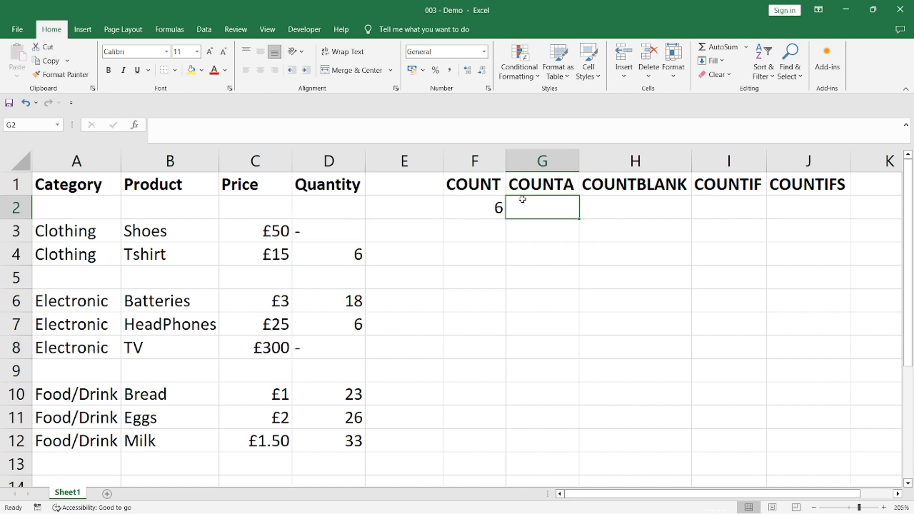
{"action": "type", "text": "=coun"}
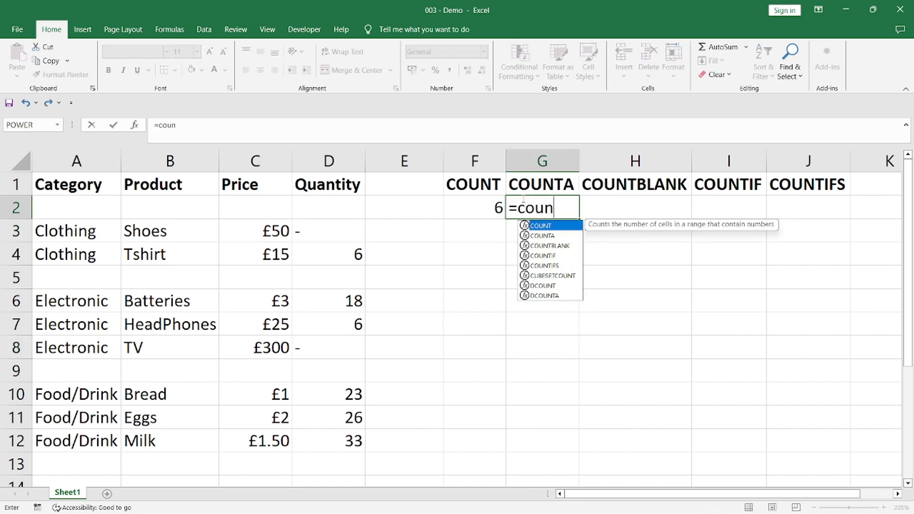
{"action": "type", "text": "ta(D2:DD"}
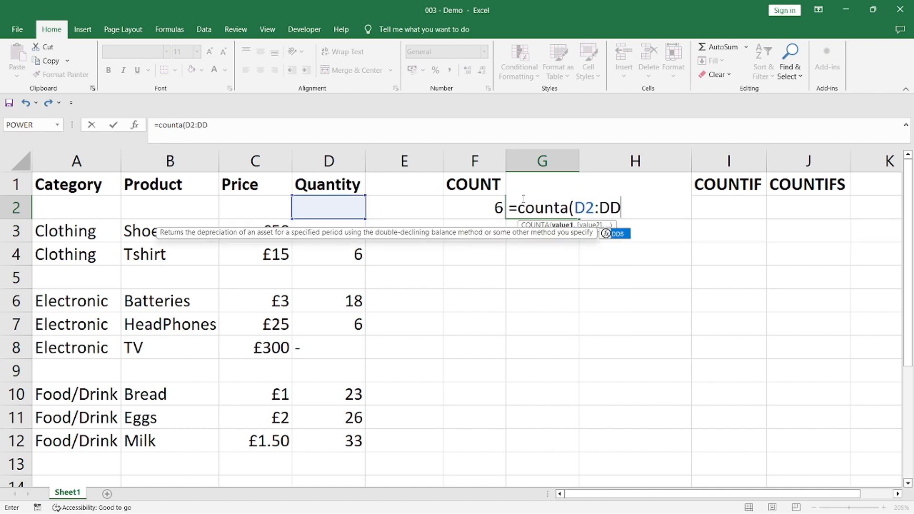
{"action": "key", "text": "BackSpace"}
{"action": "type", "text": "12)"}
{"action": "key", "text": "Return"}
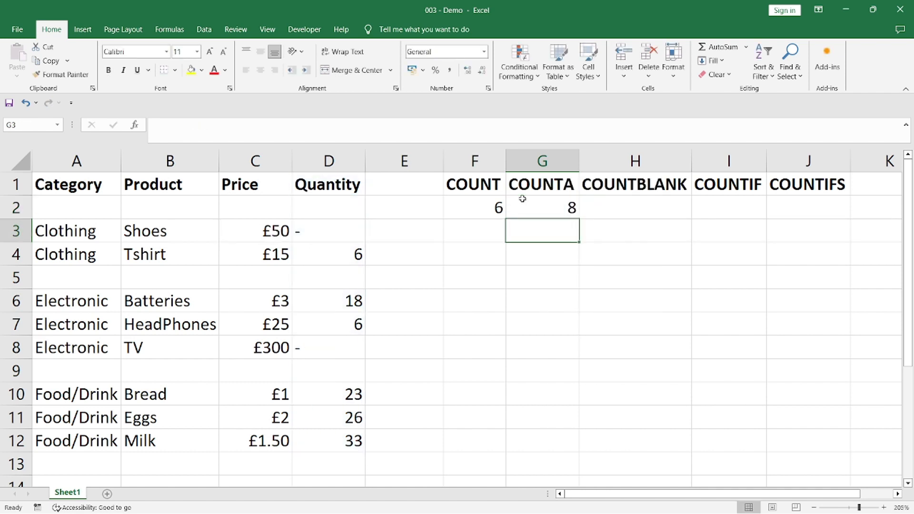
Step: Add a Count total in D13 beneath the Quantity range D2:D12 using Quick Analysis, and inspect its formula
{"action": "left_click", "coordinate": [522, 198]}
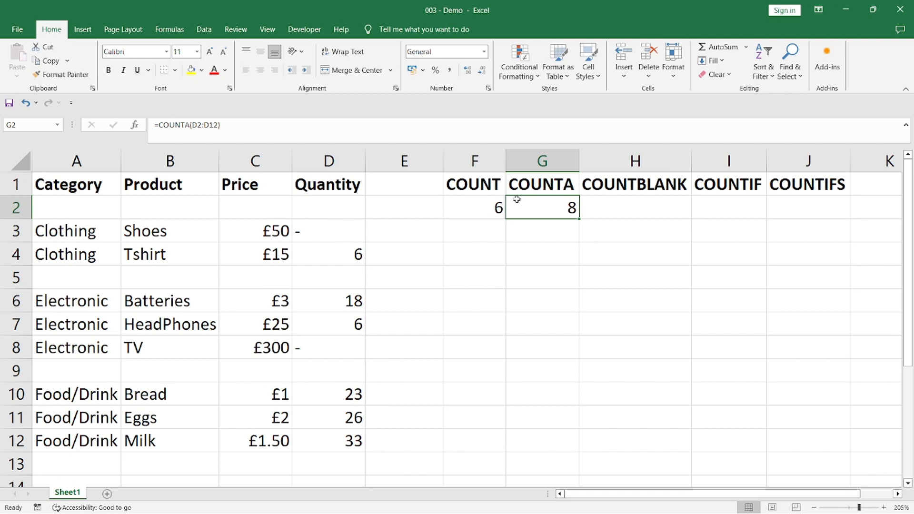
{"action": "left_click_drag", "start_coordinate": [353, 203], "coordinate": [354, 445]}
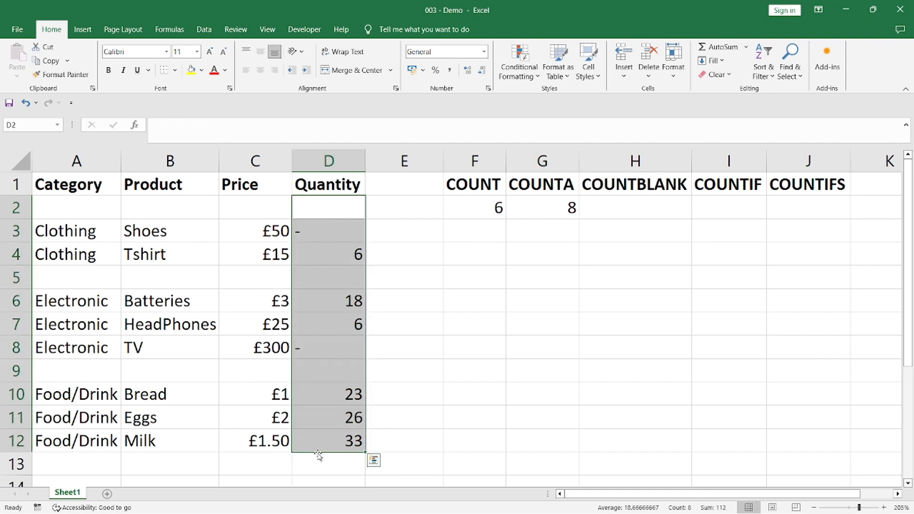
{"action": "left_click", "coordinate": [374, 461]}
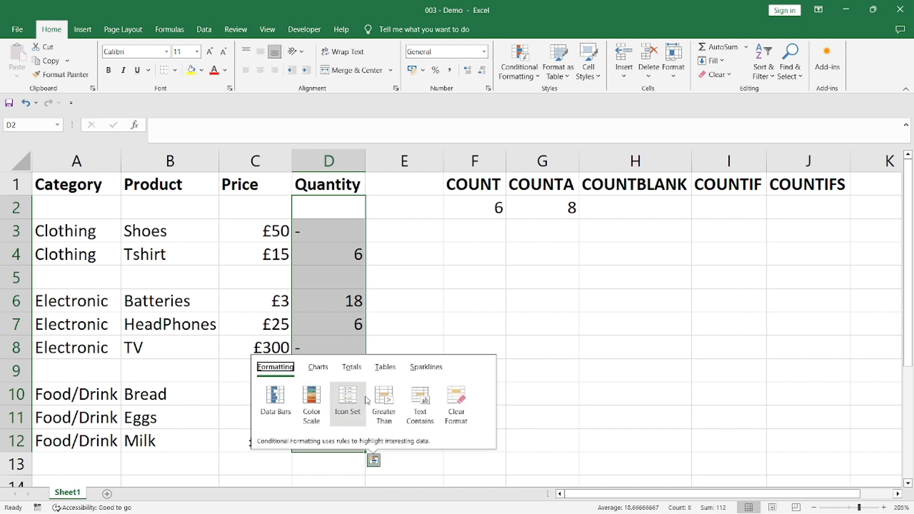
{"action": "left_click", "coordinate": [351, 371]}
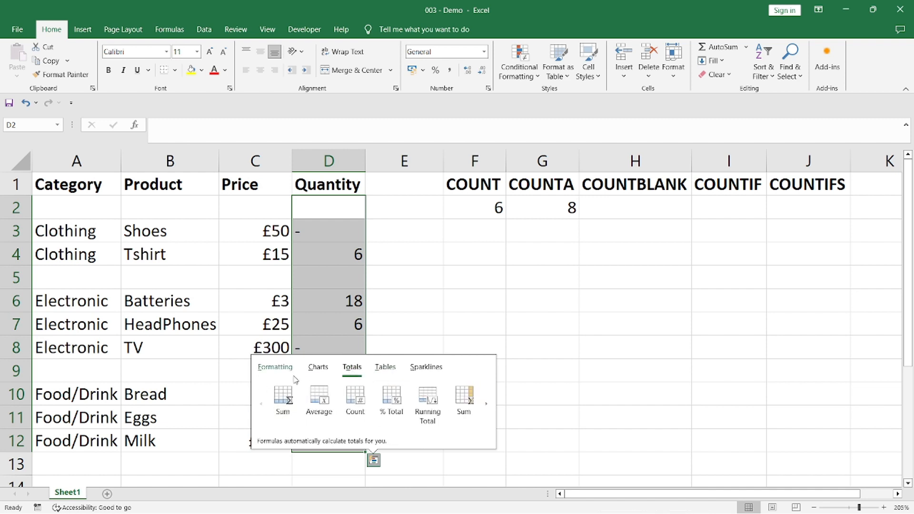
{"action": "left_click", "coordinate": [363, 420]}
{"action": "left_click", "coordinate": [326, 463]}
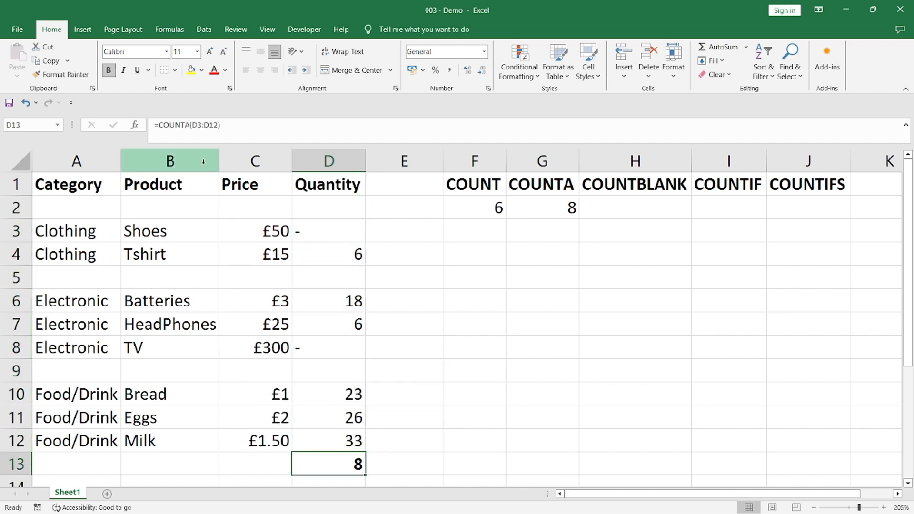
{"action": "left_click", "coordinate": [191, 126]}
{"action": "key", "text": "Return"}
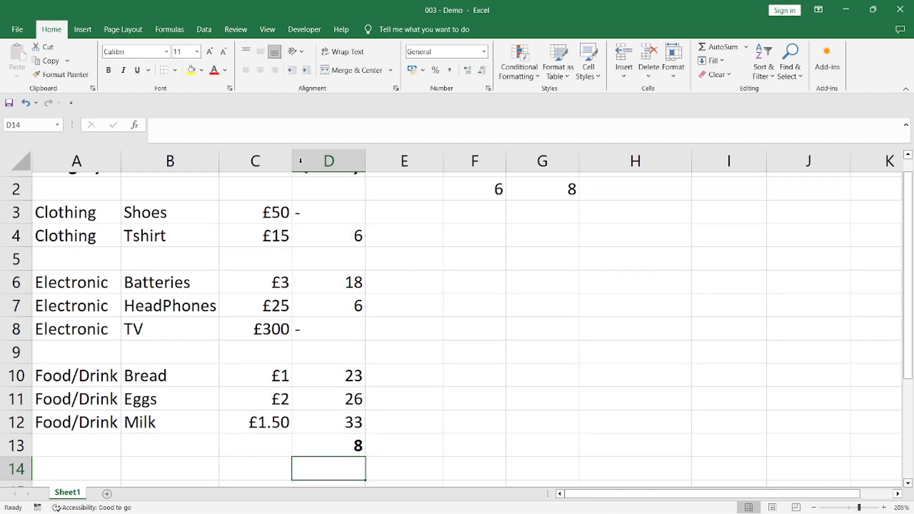
{"action": "left_click", "coordinate": [348, 443]}
{"action": "scroll", "coordinate": [397, 433], "scroll_direction": "up", "scroll_amount": 1}
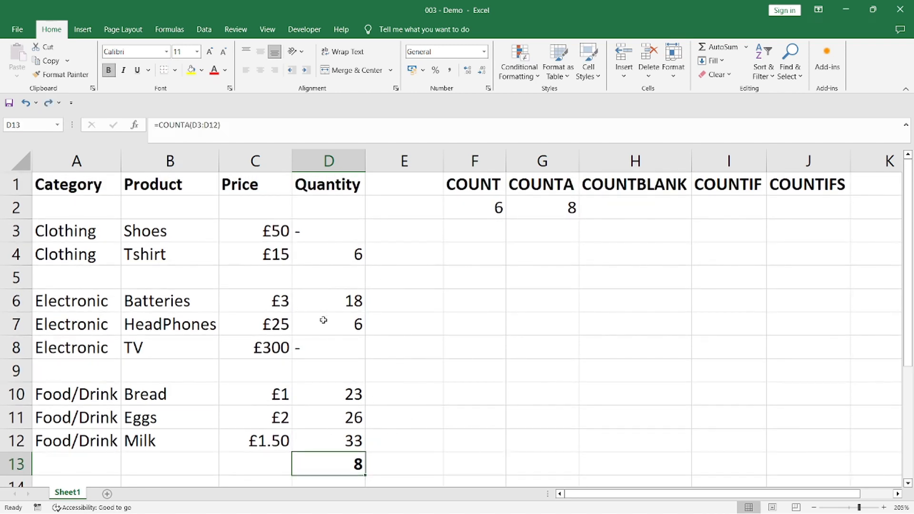
Step: Enter the formula =COUNTBLANK(D2:D12) in H2 to count the empty cells in the Quantity column
{"action": "left_click", "coordinate": [598, 182]}
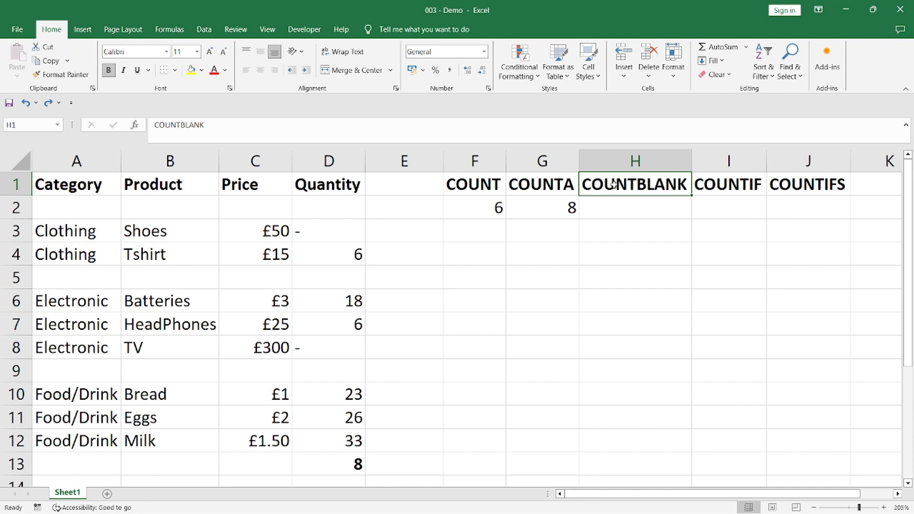
{"action": "left_click", "coordinate": [548, 188]}
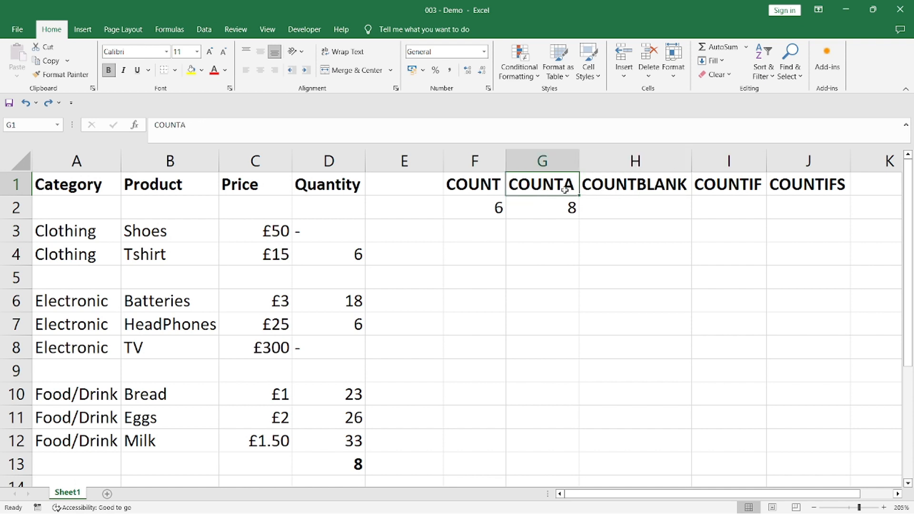
{"action": "left_click", "coordinate": [637, 203]}
{"action": "type", "text": "="}
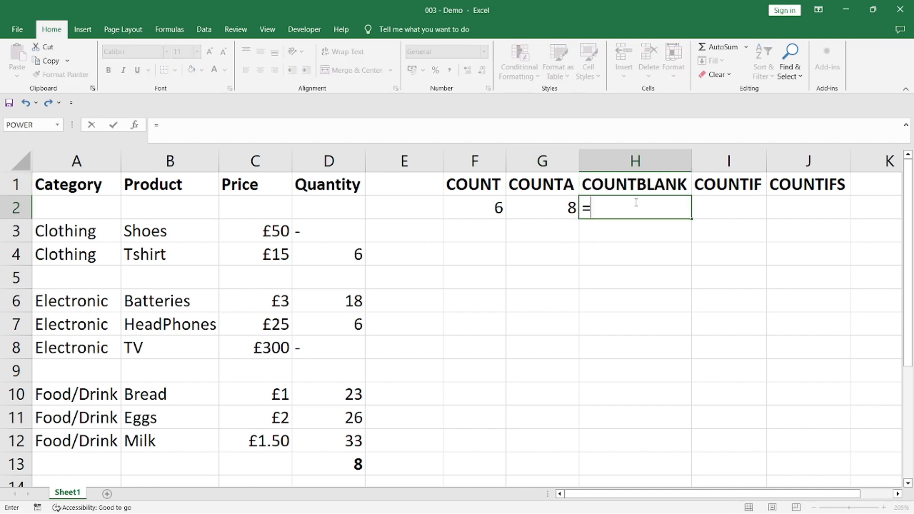
{"action": "type", "text": "countblank"}
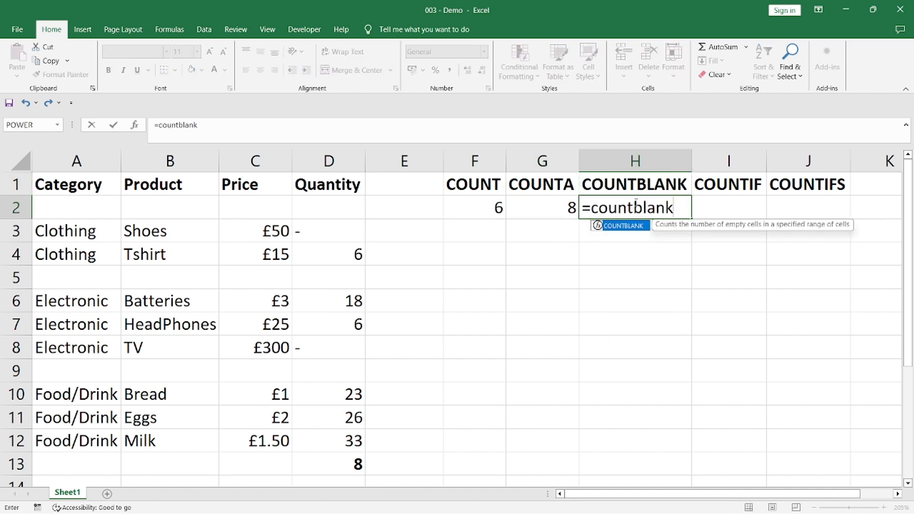
{"action": "type", "text": "(D2"}
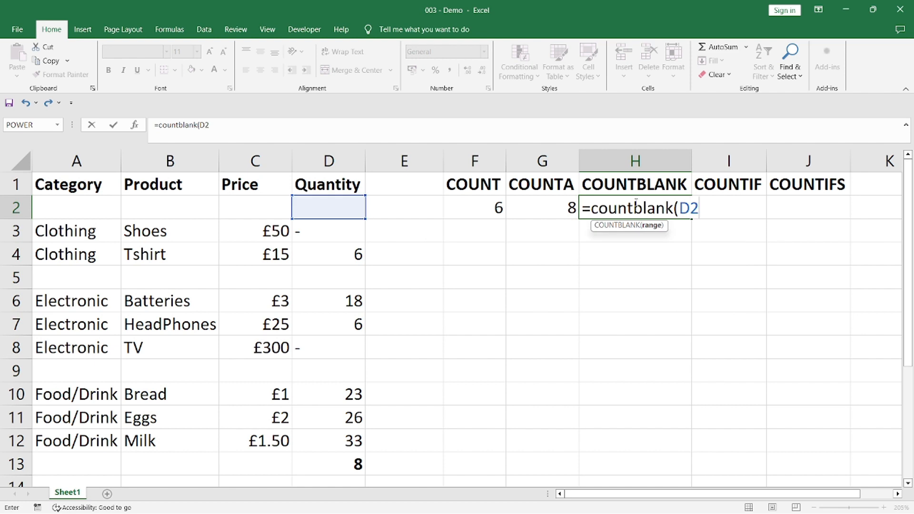
{"action": "type", "text": ":D12)"}
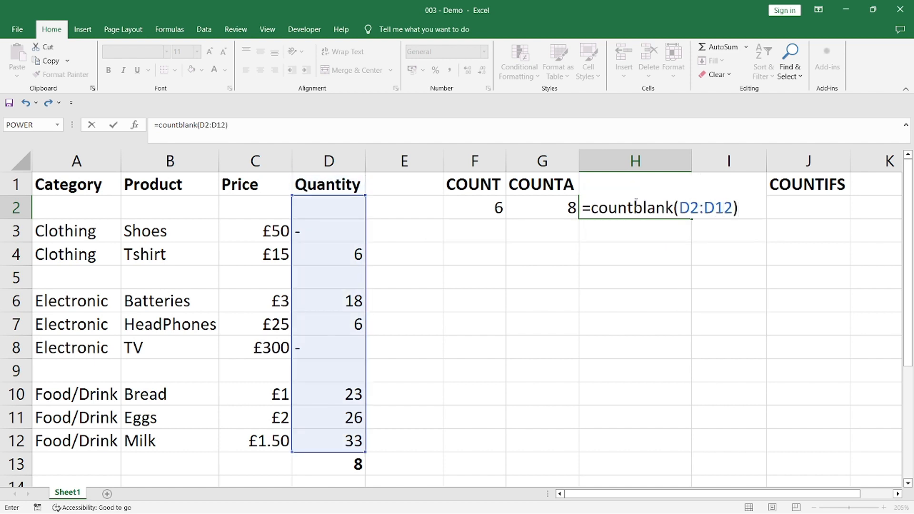
{"action": "key", "text": "Return"}
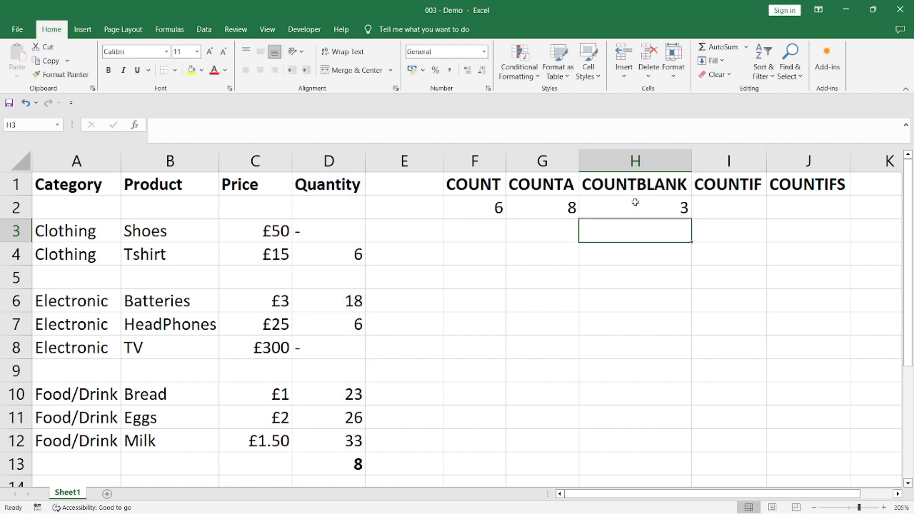
Step: Inspect the COUNTBLANK formula in H2 and select the empty Quantity cells D2, D5 and D9 together
{"action": "left_click", "coordinate": [636, 202]}
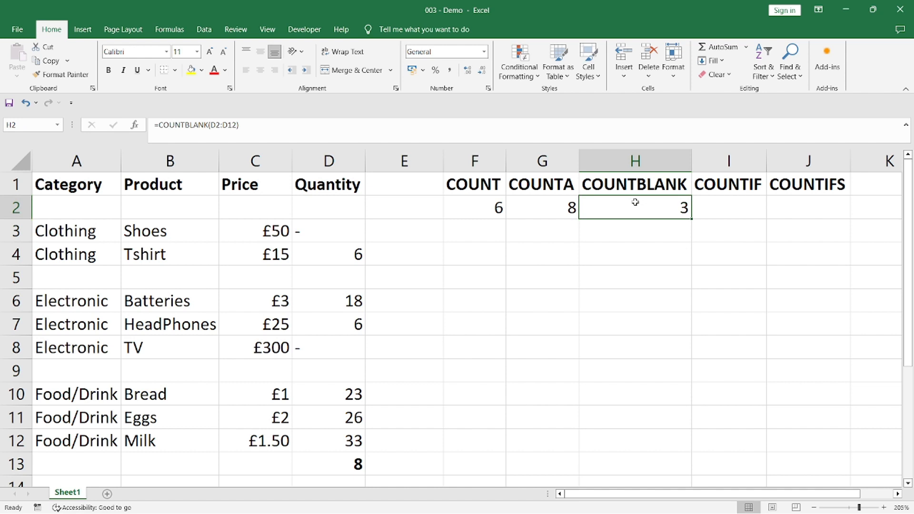
{"action": "left_click", "coordinate": [328, 204]}
{"action": "left_click", "coordinate": [337, 278], "text": "ctrl"}
{"action": "left_click", "coordinate": [335, 371], "text": "ctrl"}
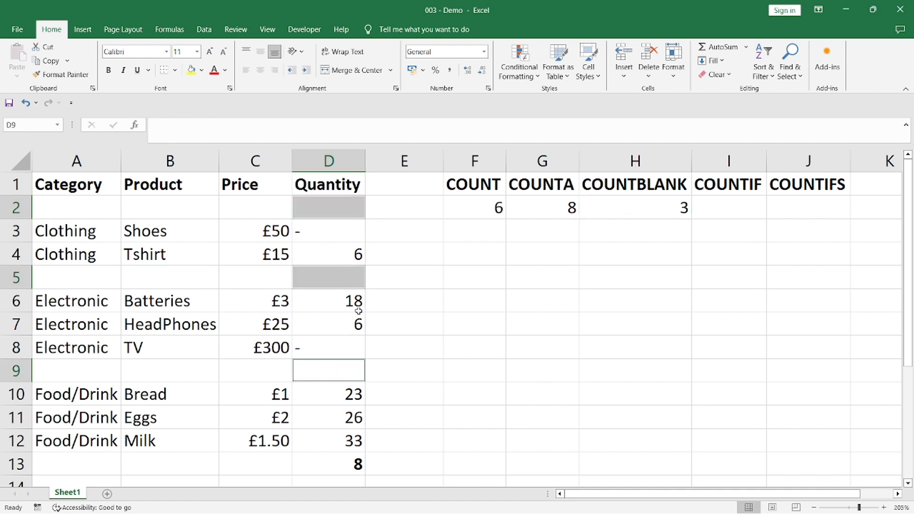
Step: Compare the COUNTA and COUNTBLANK results in G2:H2 with the full Quantity range D2:D12 by selecting each
{"action": "left_click", "coordinate": [624, 186]}
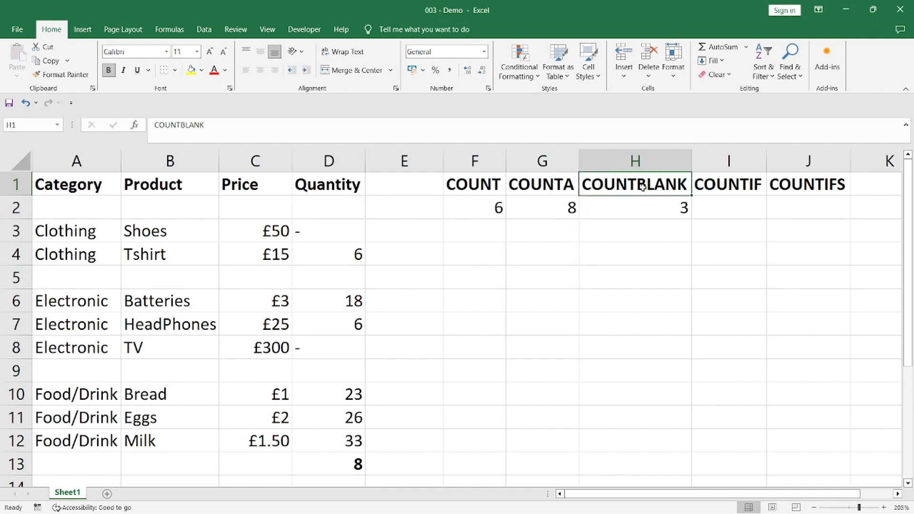
{"action": "left_click", "coordinate": [557, 192]}
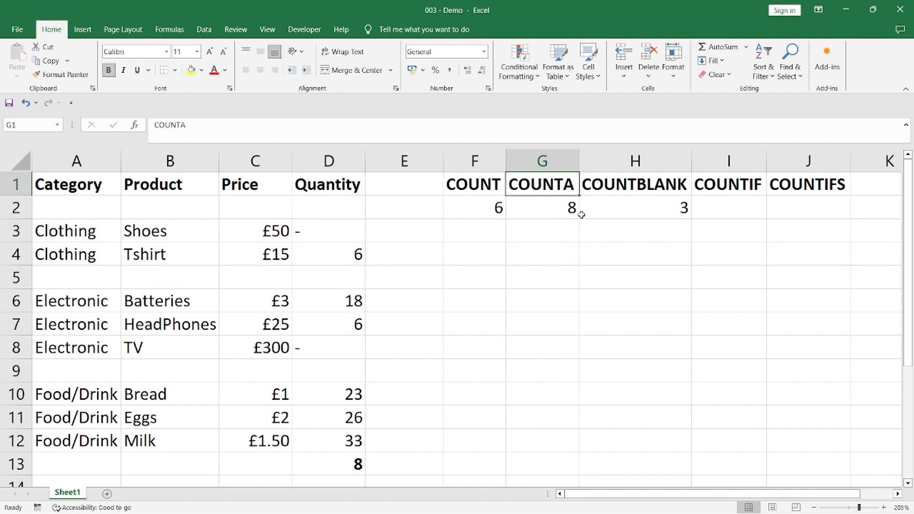
{"action": "left_click_drag", "start_coordinate": [534, 214], "coordinate": [623, 210]}
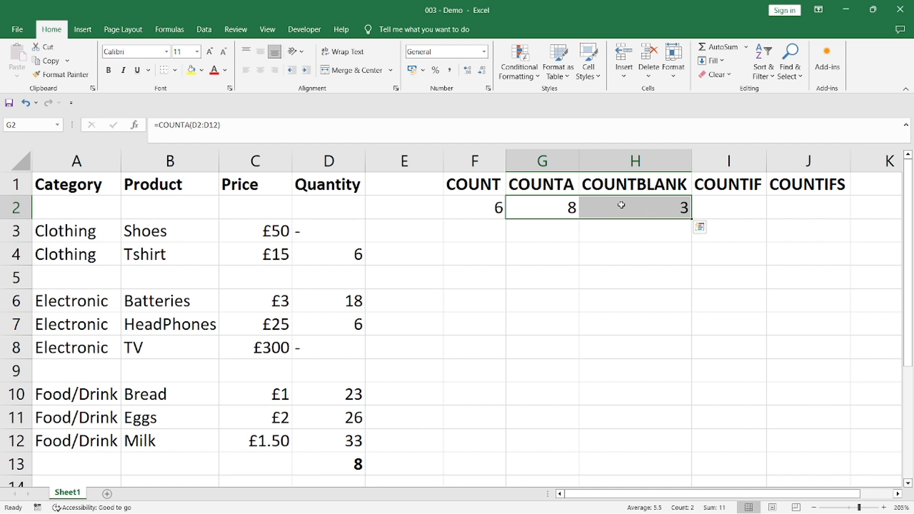
{"action": "left_click_drag", "start_coordinate": [353, 207], "coordinate": [347, 441]}
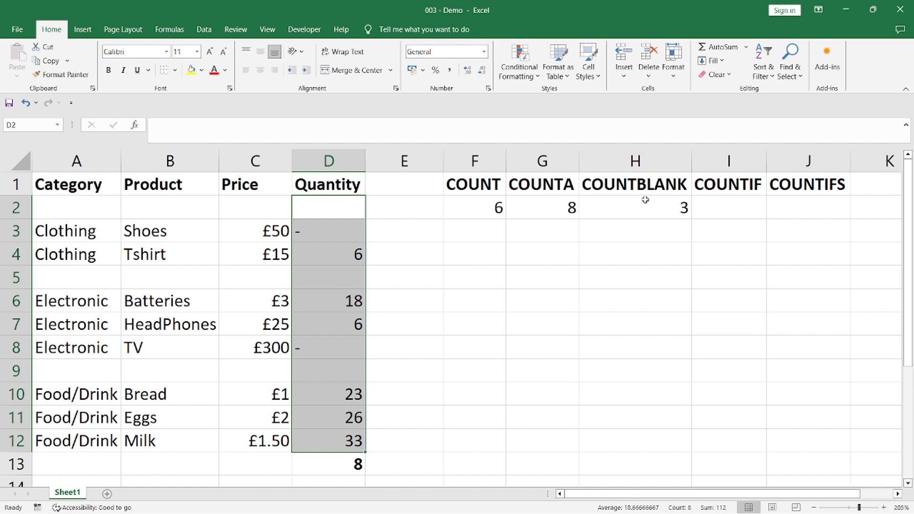
Step: Enter the formula =COUNTIF(A2:A12,"Electronic") in I2 to count the Electronic entries in the Category column
{"action": "left_click", "coordinate": [720, 181]}
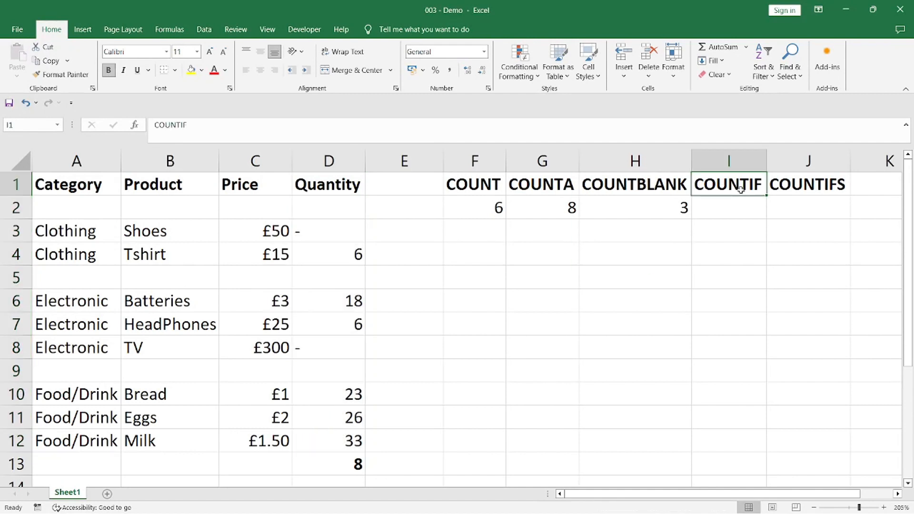
{"action": "left_click", "coordinate": [492, 183]}
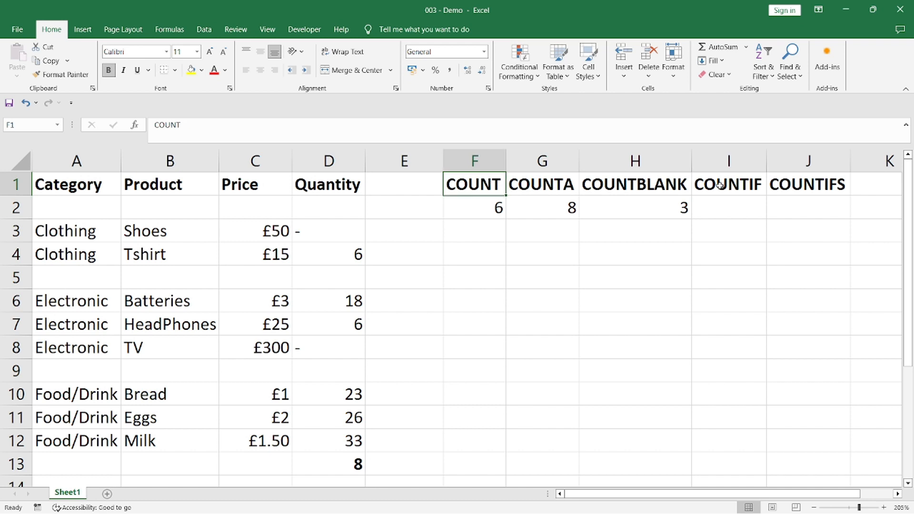
{"action": "left_click", "coordinate": [720, 185]}
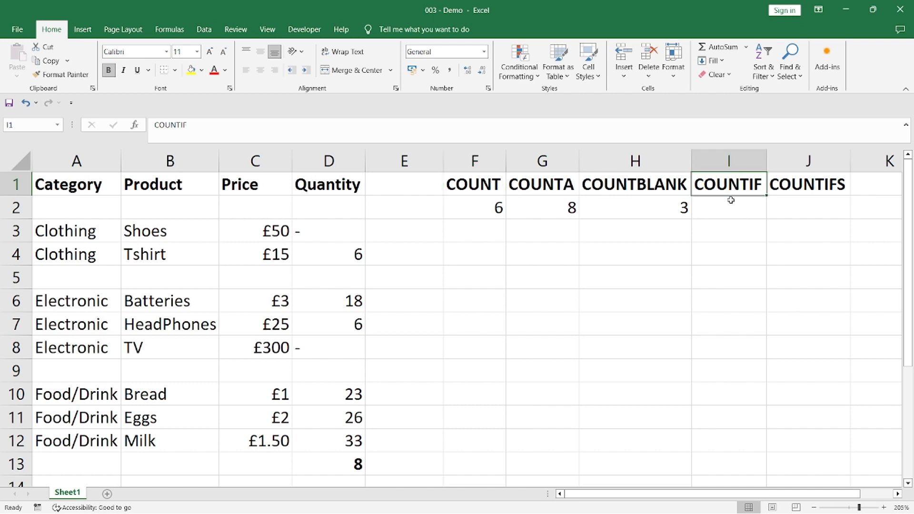
{"action": "left_click", "coordinate": [726, 208]}
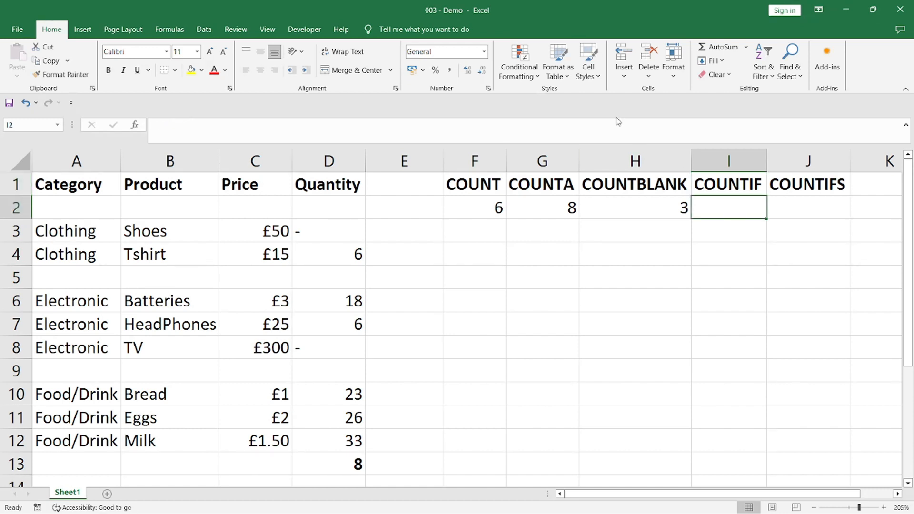
{"action": "left_click", "coordinate": [616, 126]}
{"action": "type", "text": "countif"}
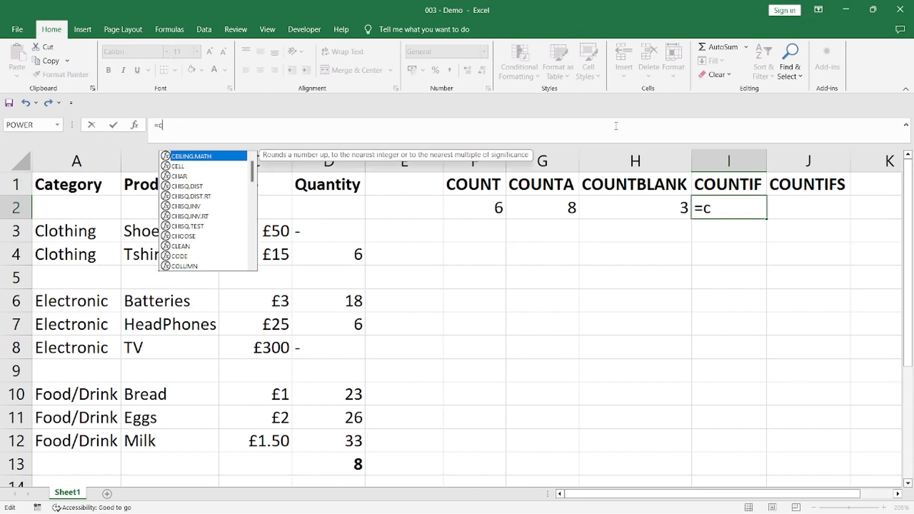
{"action": "type", "text": "()"}
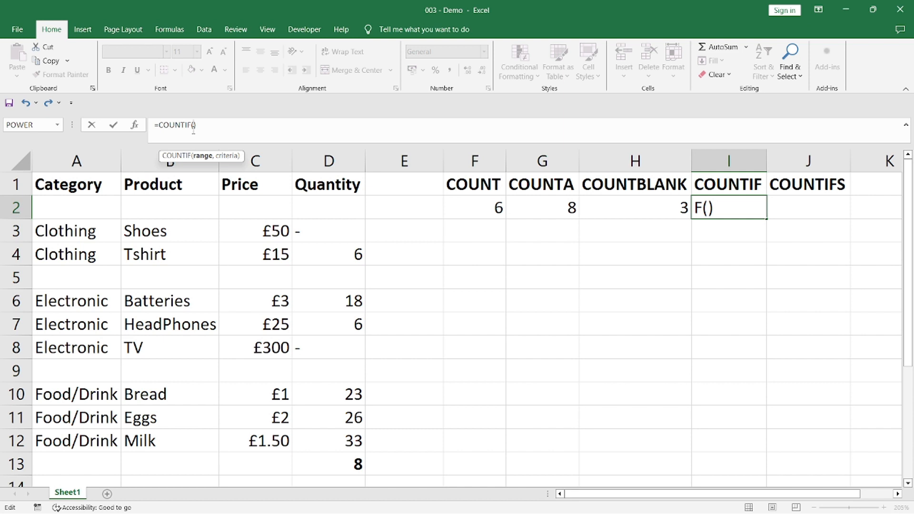
{"action": "type", "text": "A2:A"}
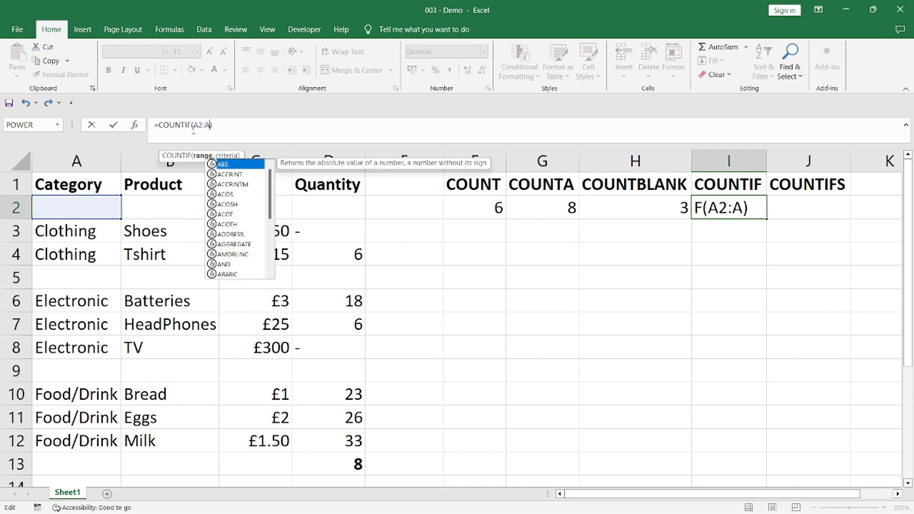
{"action": "type", "text": "12,"}
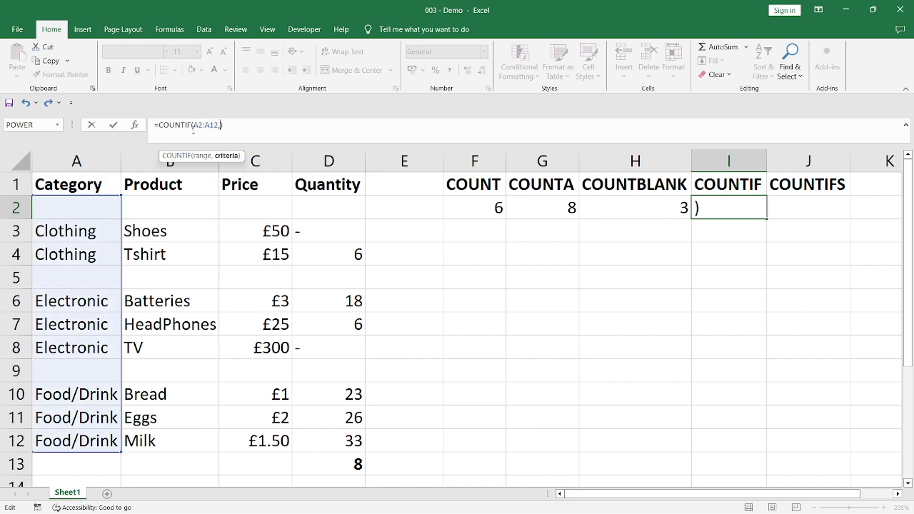
{"action": "type", "text": "\"\""}
{"action": "type", "text": "Electro"}
{"action": "type", "text": "nic"}
{"action": "key", "text": "Return"}
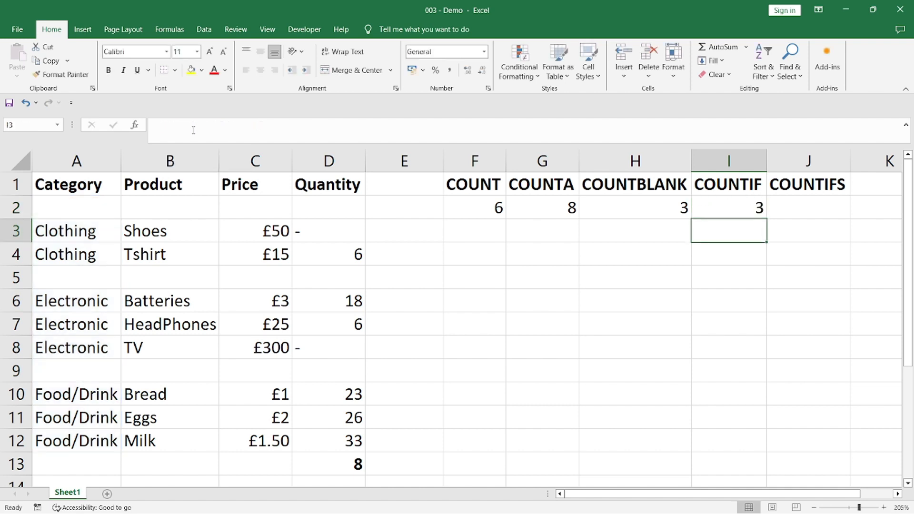
Step: Check the COUNTIF formula in I2 against the Electronic cells A6:A8, and select the Category and Quantity headers together
{"action": "left_click", "coordinate": [760, 208]}
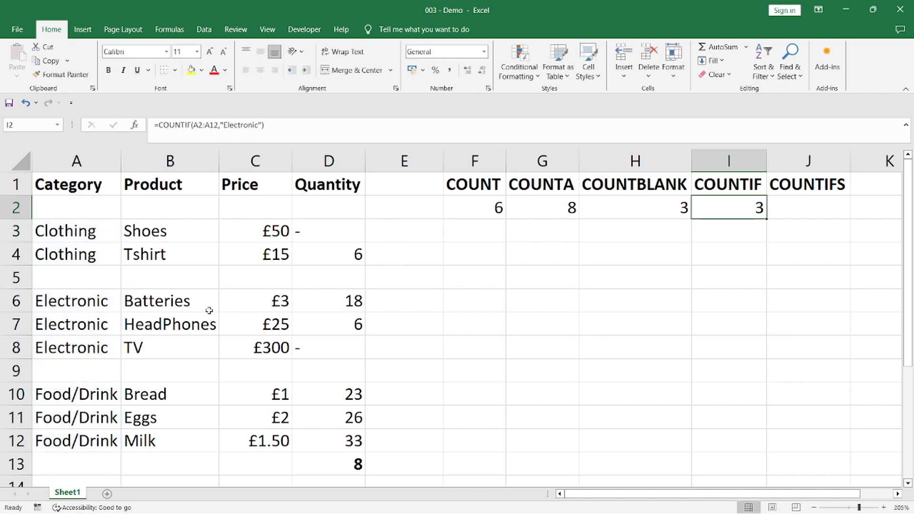
{"action": "left_click_drag", "start_coordinate": [95, 305], "coordinate": [90, 345]}
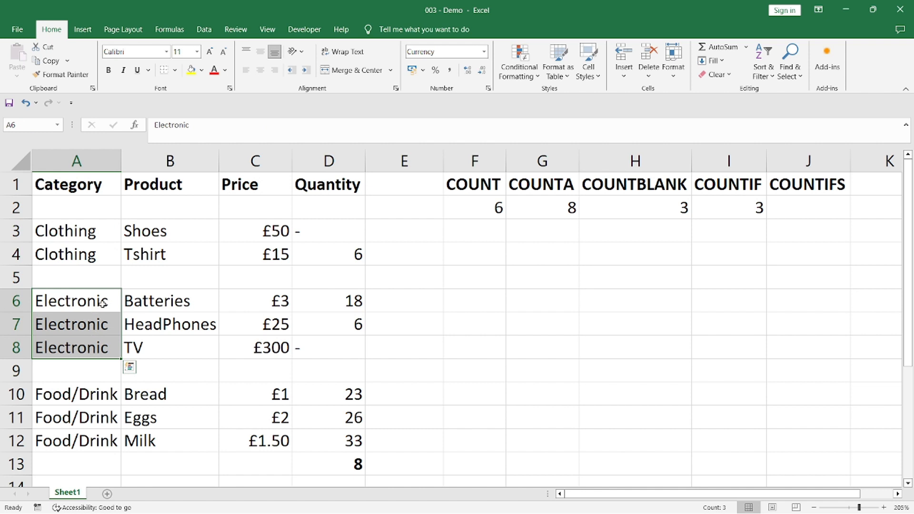
{"action": "left_click", "coordinate": [86, 182]}
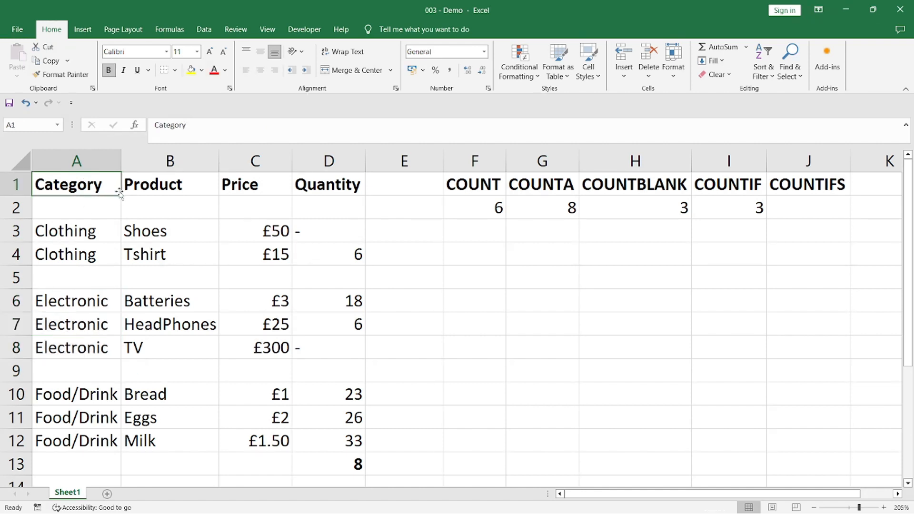
{"action": "left_click", "coordinate": [323, 184], "text": "ctrl"}
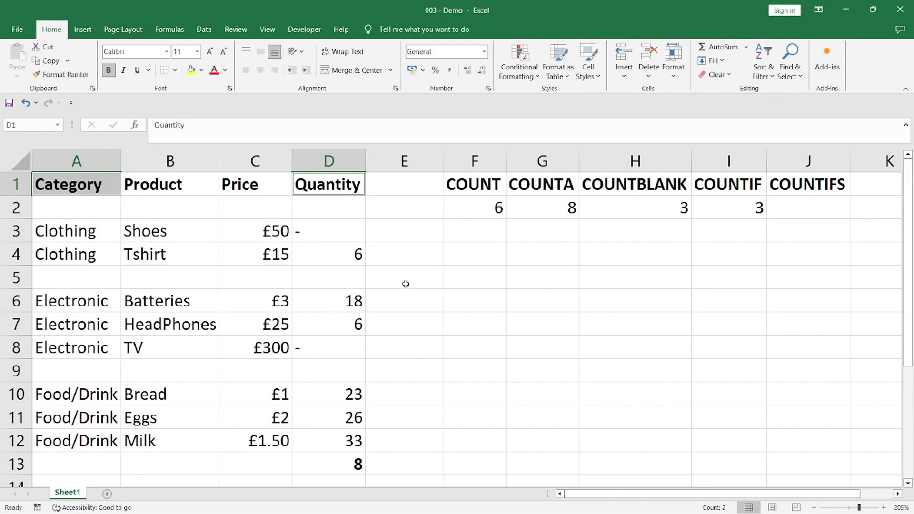
Step: Enter the formula =COUNTIFS(A2:A12,"Electronic") in J2 to count the Electronic entries with a single criterion
{"action": "left_click", "coordinate": [727, 189]}
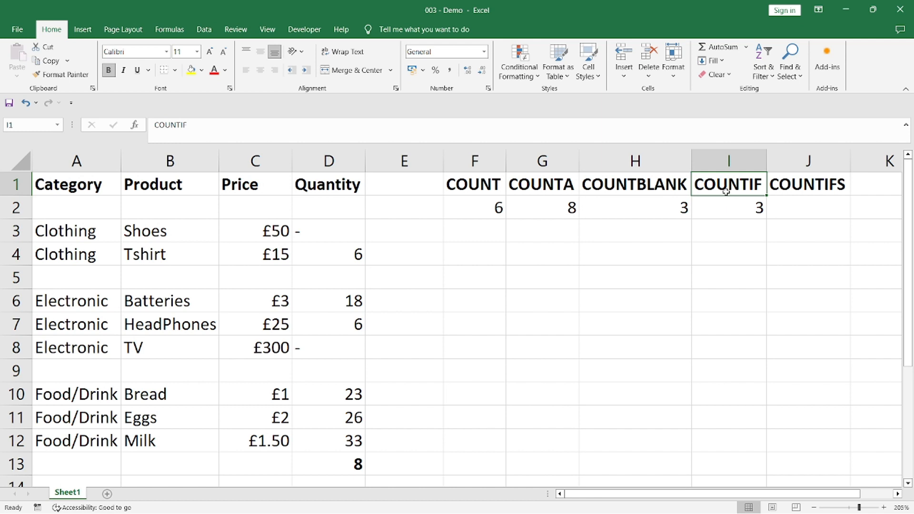
{"action": "left_click", "coordinate": [794, 187]}
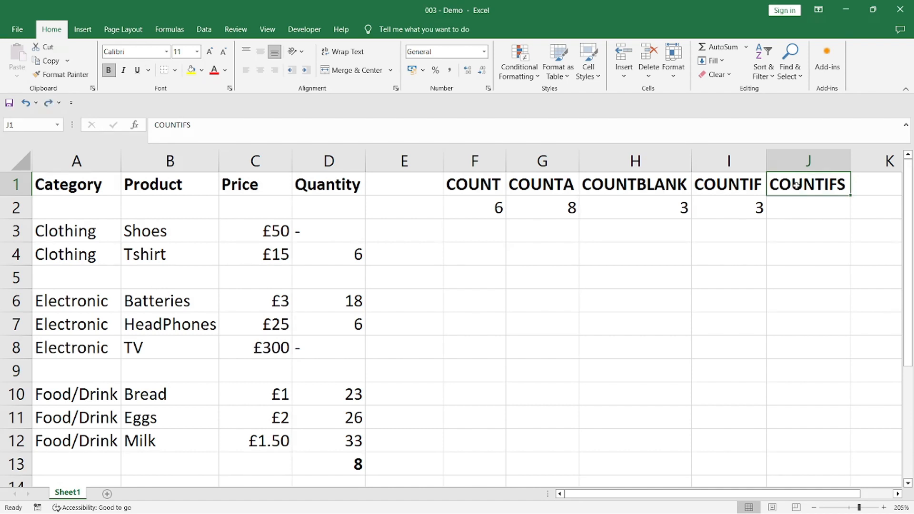
{"action": "left_click", "coordinate": [797, 204]}
{"action": "left_click", "coordinate": [733, 131]}
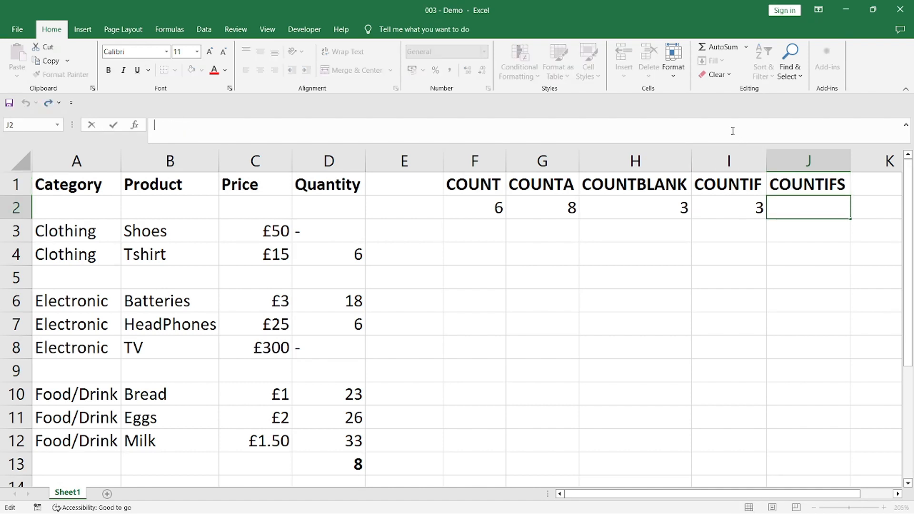
{"action": "type", "text": "=c"}
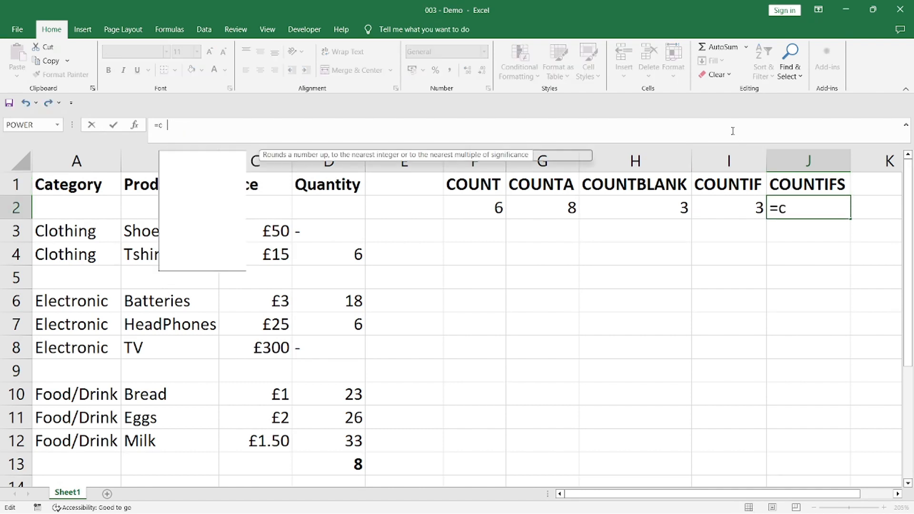
{"action": "type", "text": "ountifs()"}
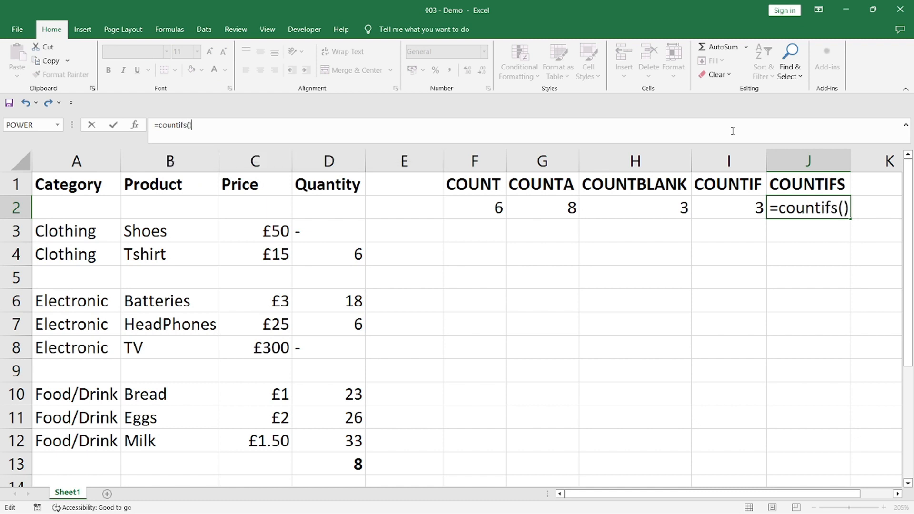
{"action": "key", "text": "Left"}
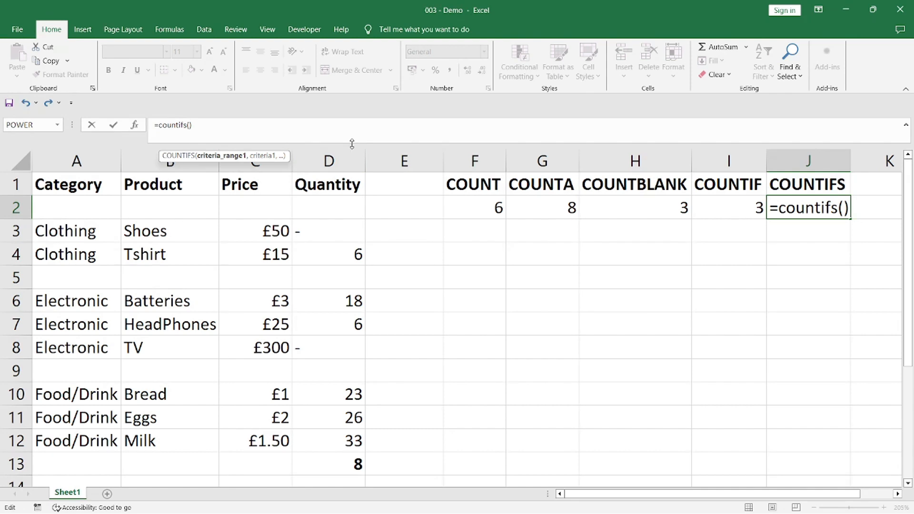
{"action": "type", "text": "A2:A12"}
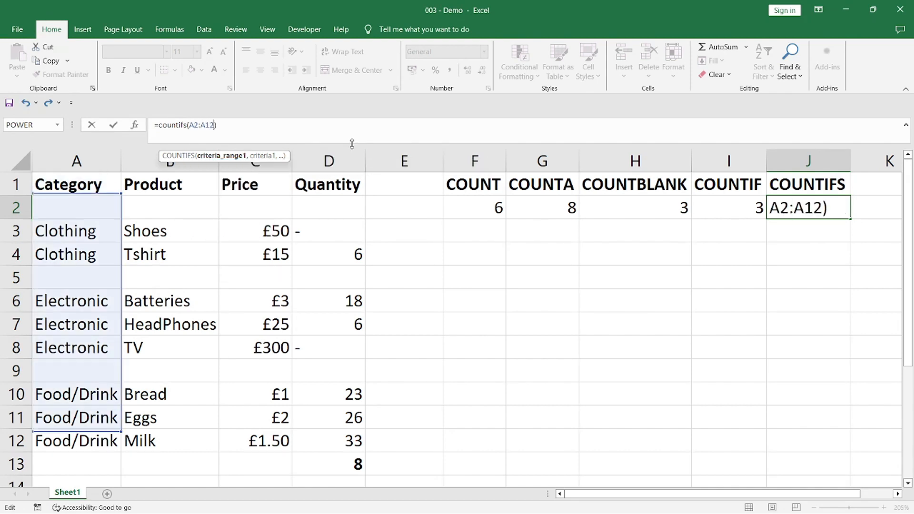
{"action": "type", "text": ","}
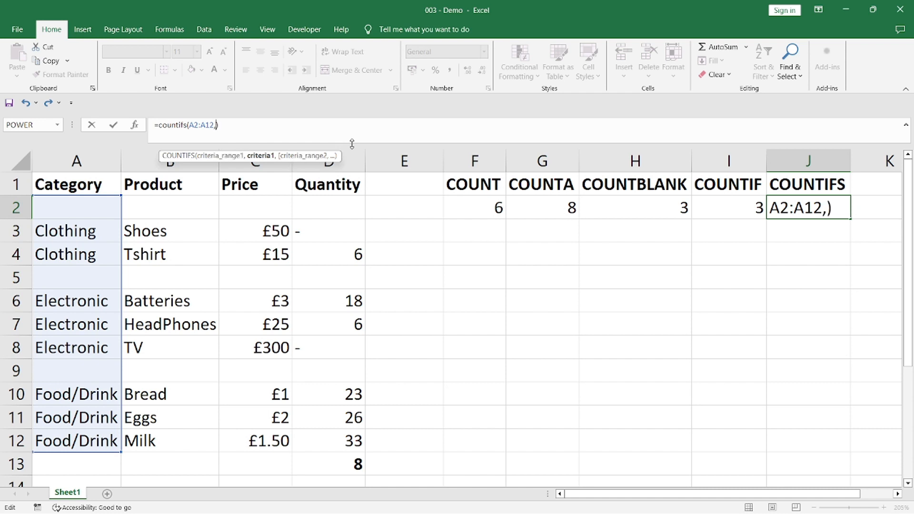
{"action": "type", "text": "\"Electronic\""}
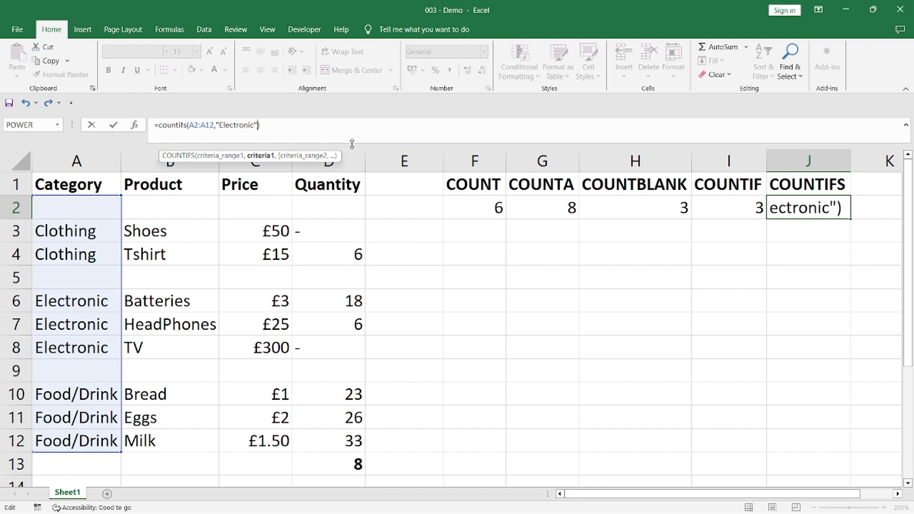
{"action": "key", "text": "Return"}
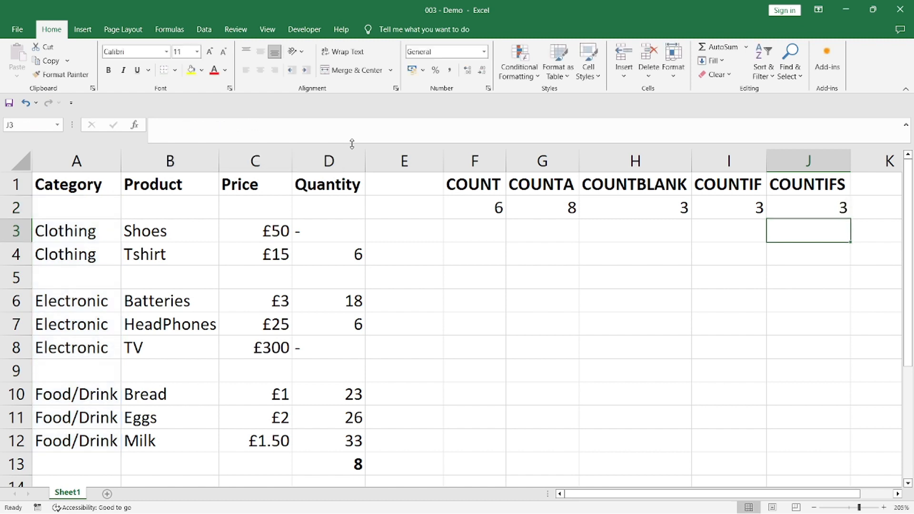
Step: Extend the COUNTIFS formula in J2 with a second criterion, making it =COUNTIFS(A2:A12,"Electronic",D2:D12,">10")
{"action": "left_click", "coordinate": [812, 208]}
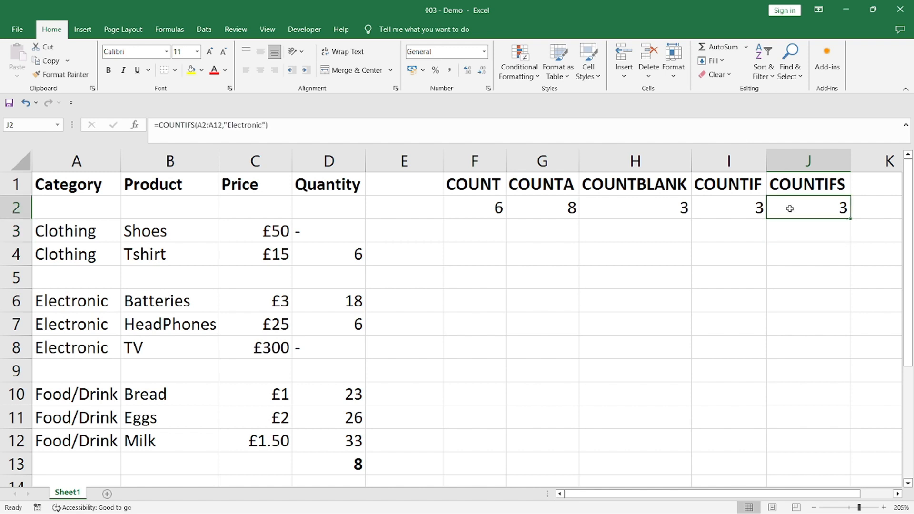
{"action": "left_click", "coordinate": [741, 206]}
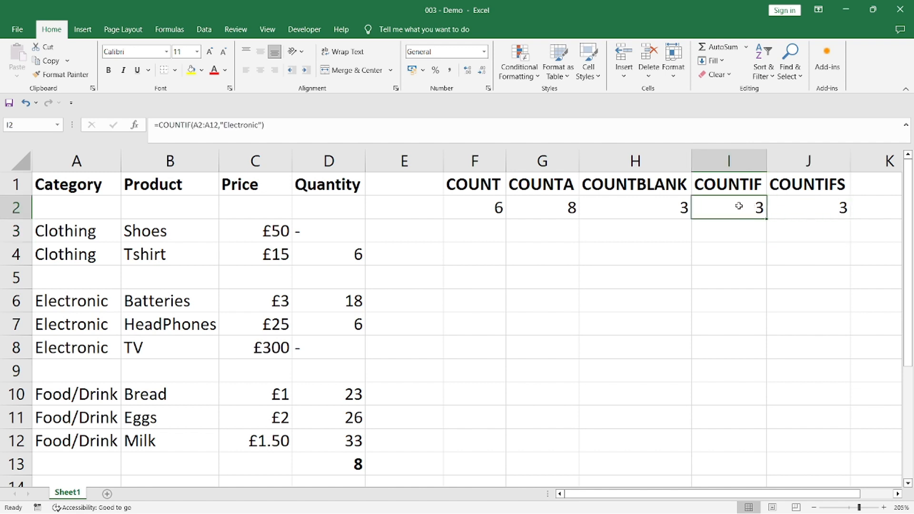
{"action": "left_click", "coordinate": [785, 203]}
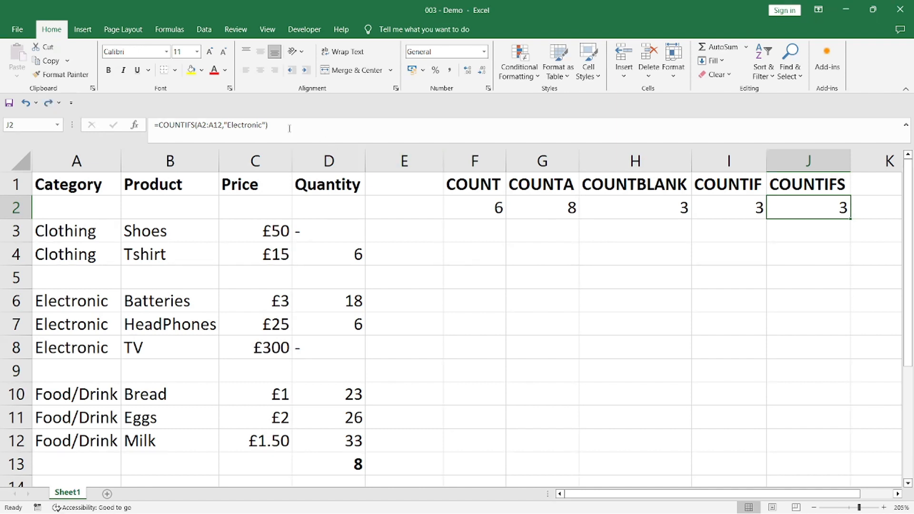
{"action": "left_click", "coordinate": [267, 125]}
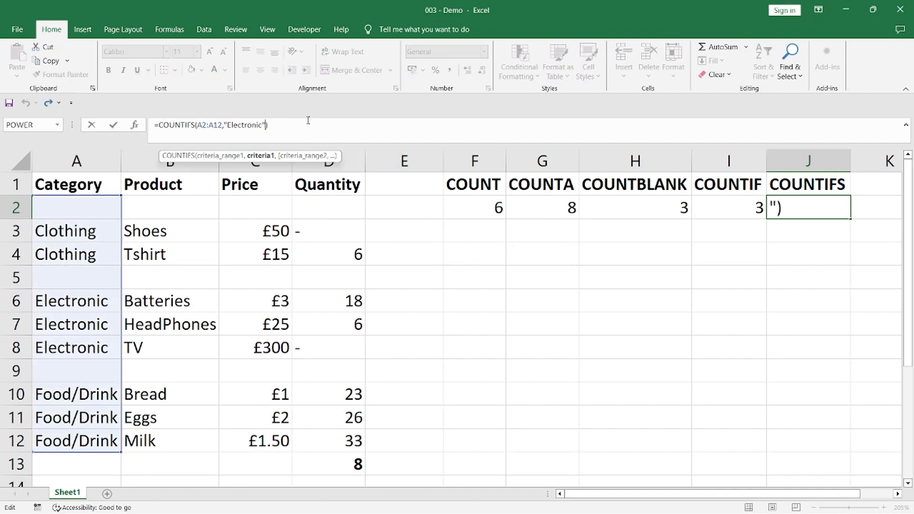
{"action": "type", "text": ","}
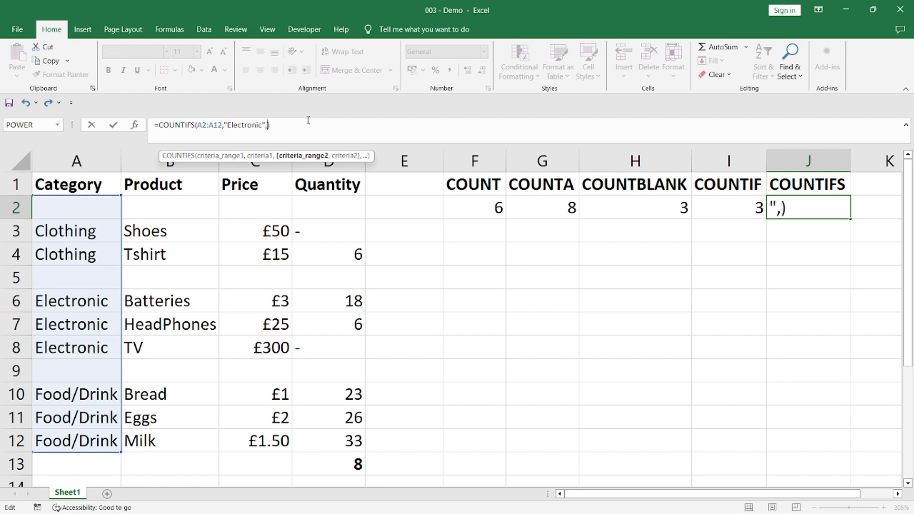
{"action": "type", "text": "D2:D1"}
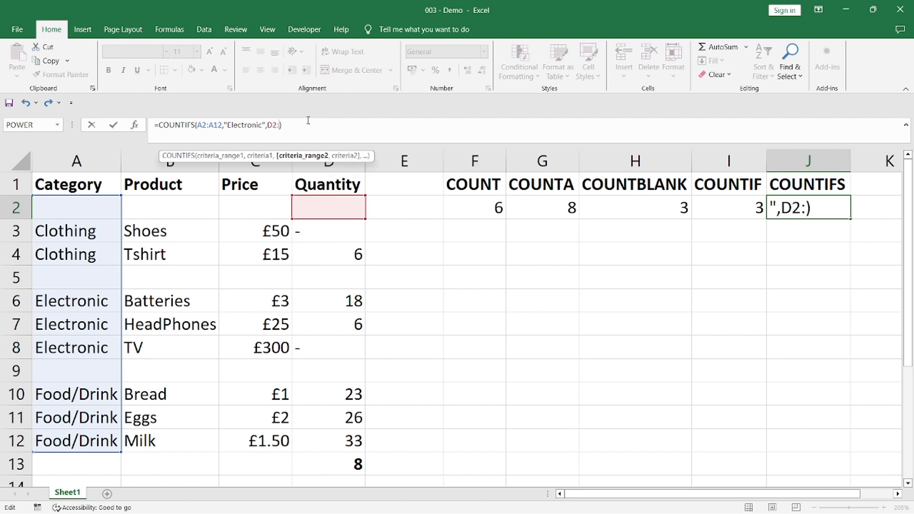
{"action": "type", "text": "2,"}
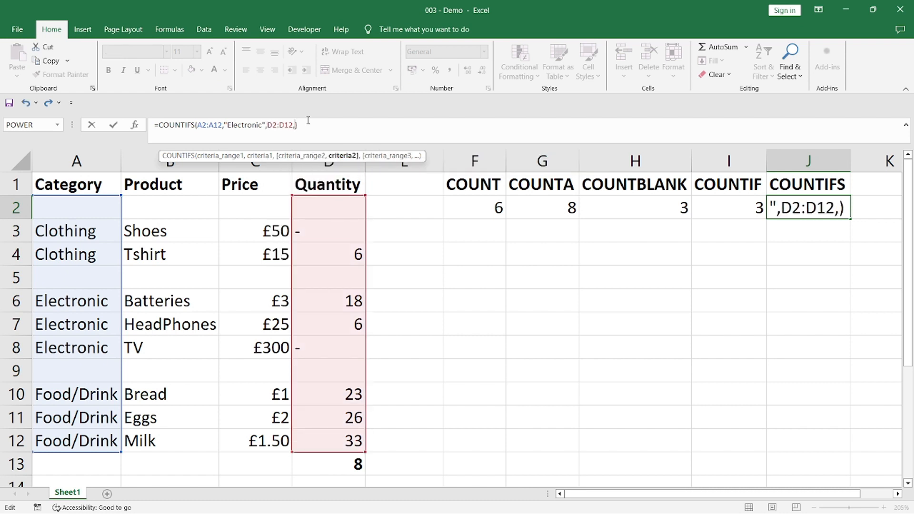
{"action": "type", "text": "\"\""}
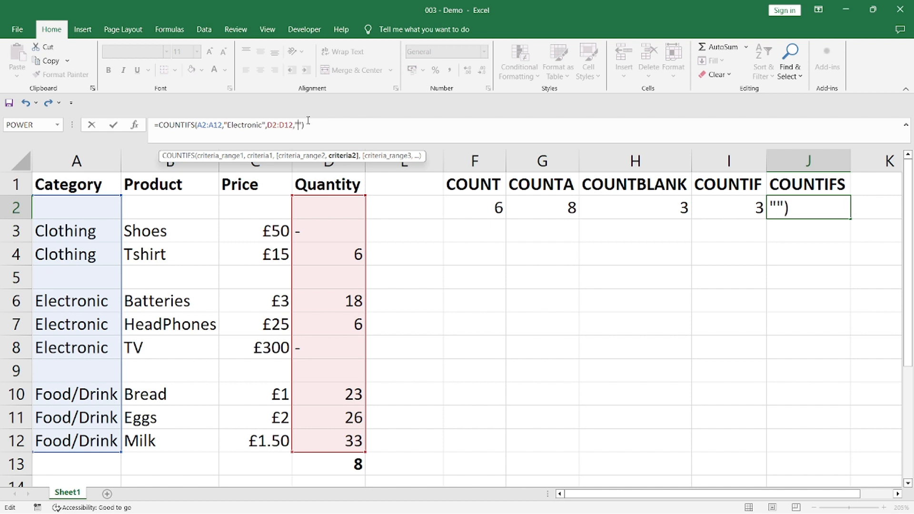
{"action": "type", "text": ">10"}
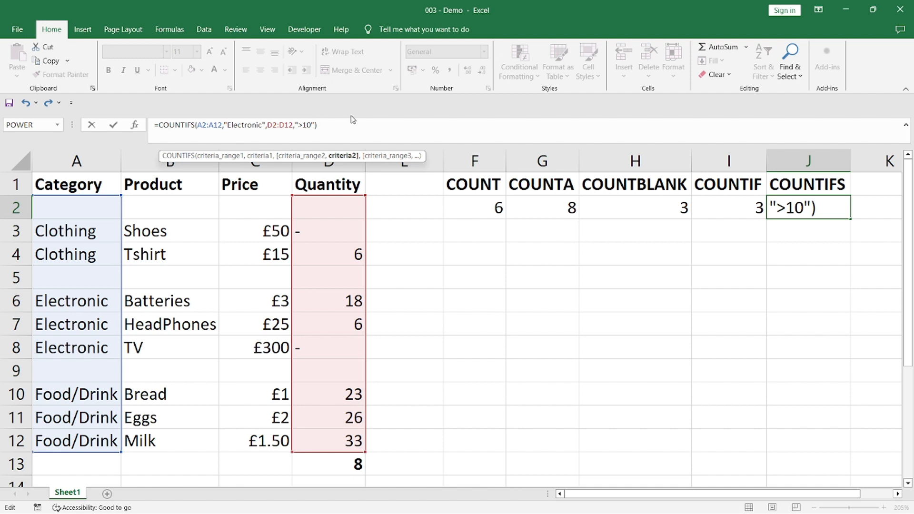
{"action": "key", "text": "Return"}
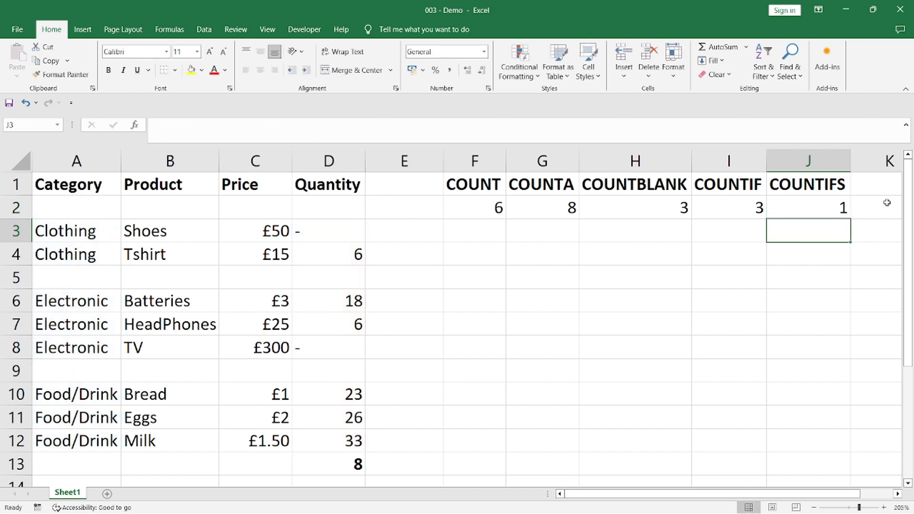
Step: Check the COUNTIFS result in J2 against the Electronic rows 6 to 8 and their quantities, selecting the Batteries row A6:D6 and its quantity
{"action": "left_click", "coordinate": [829, 210]}
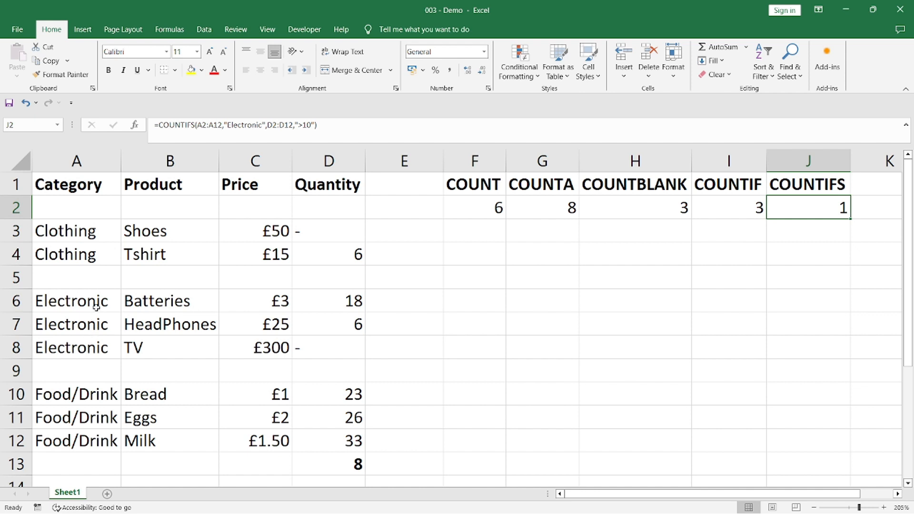
{"action": "left_click_drag", "start_coordinate": [97, 301], "coordinate": [91, 335]}
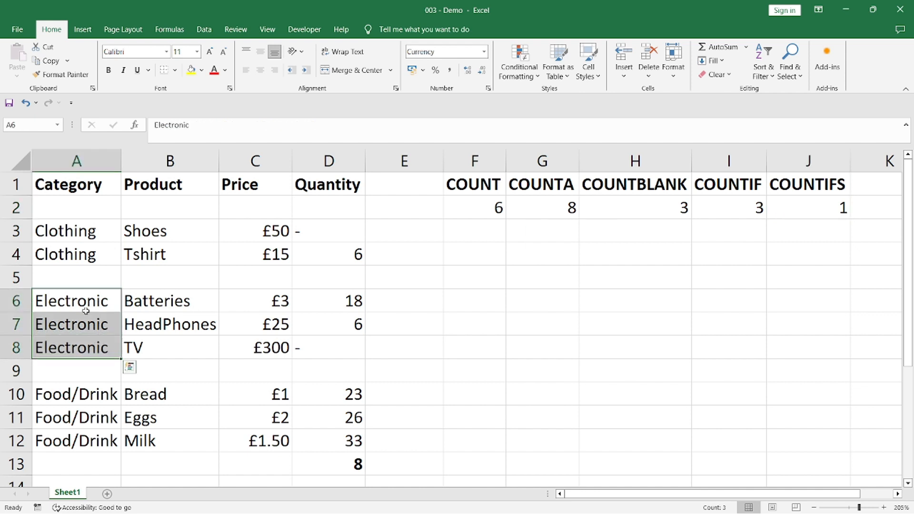
{"action": "left_click_drag", "start_coordinate": [170, 320], "coordinate": [167, 342]}
{"action": "left_click_drag", "start_coordinate": [321, 326], "coordinate": [324, 340]}
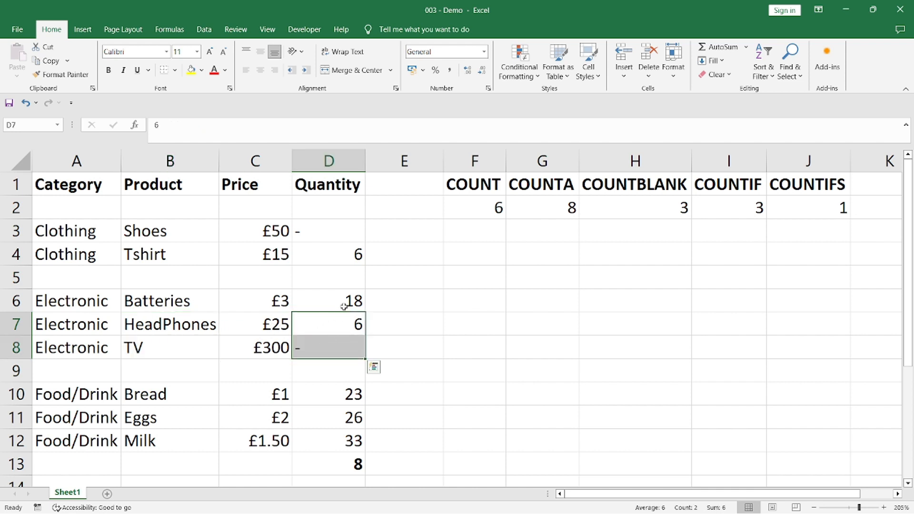
{"action": "left_click_drag", "start_coordinate": [352, 300], "coordinate": [98, 295]}
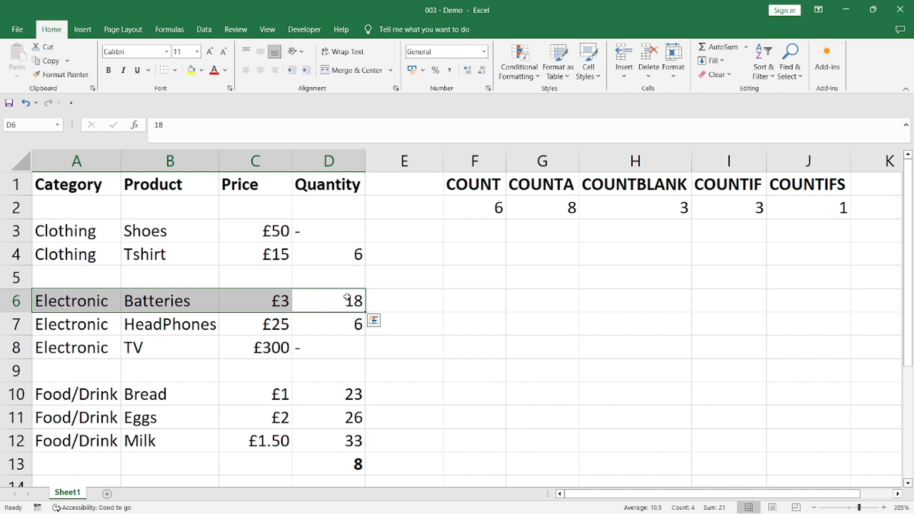
{"action": "key", "text": "Tab"}
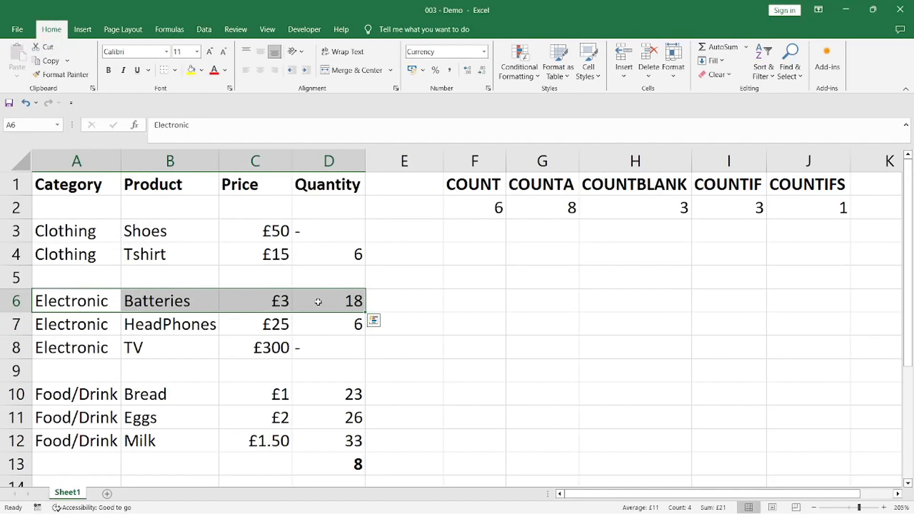
{"action": "left_click", "coordinate": [318, 302]}
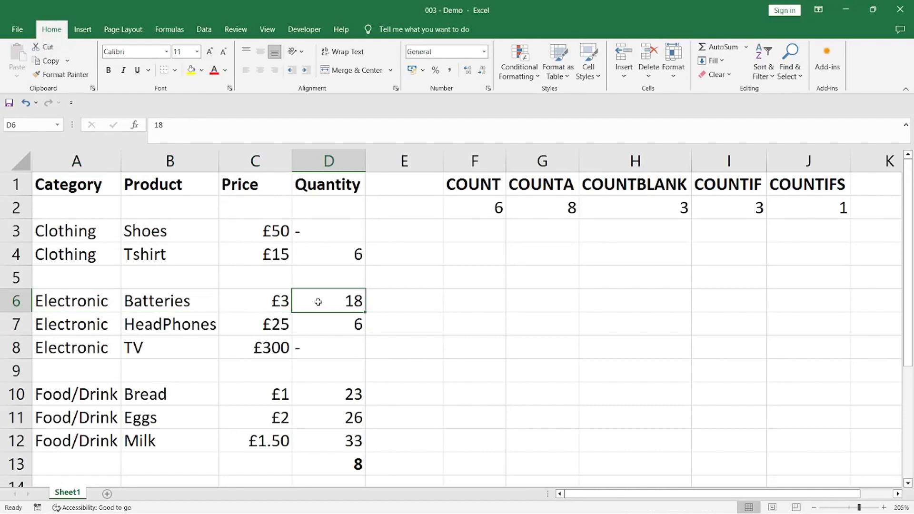